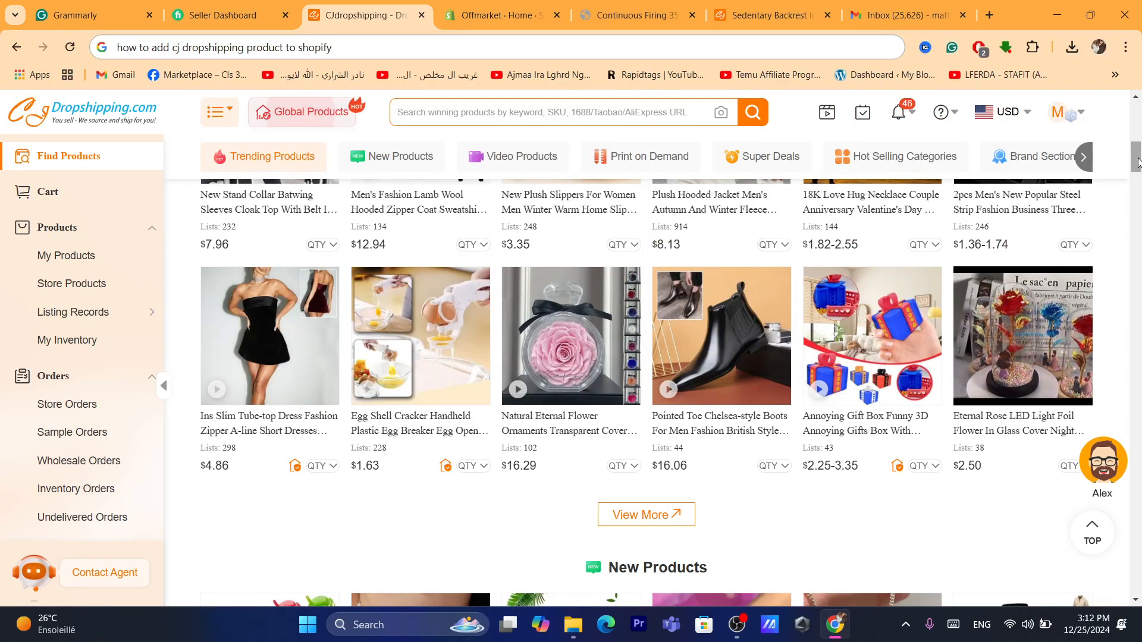
pyautogui.click(730, 334)
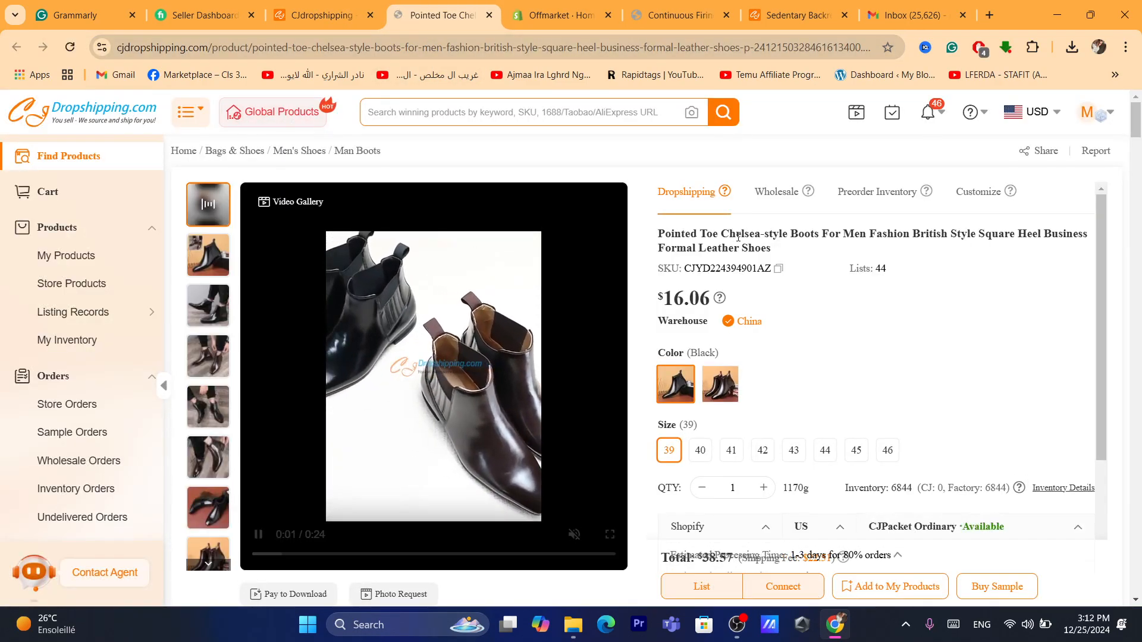
pyautogui.scroll(-3, 1140, 126)
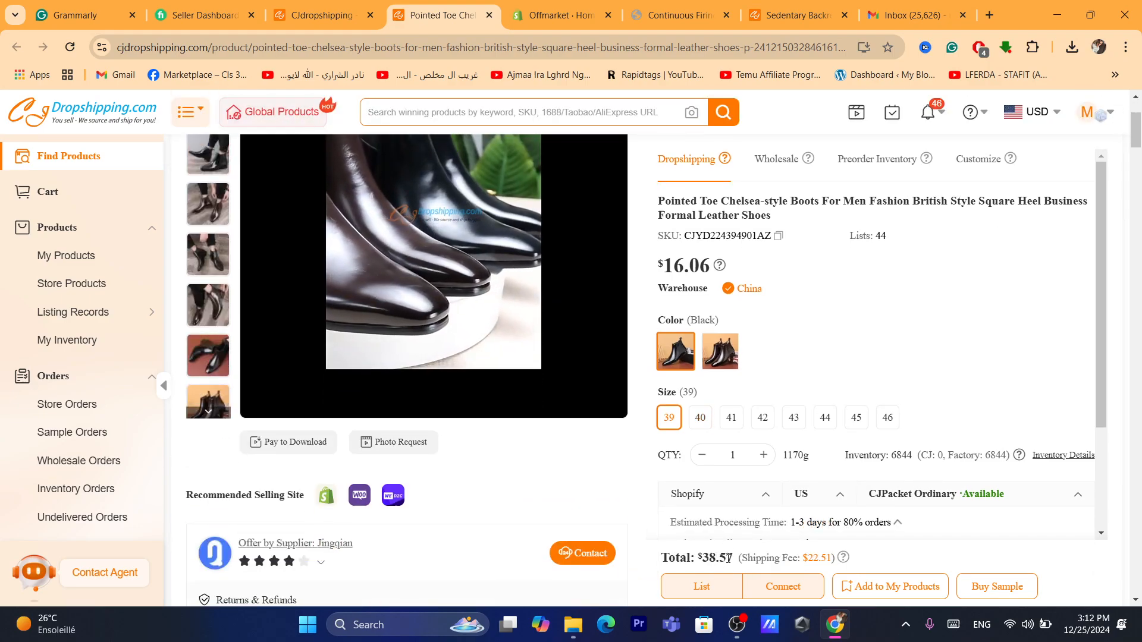
pyautogui.click(702, 587)
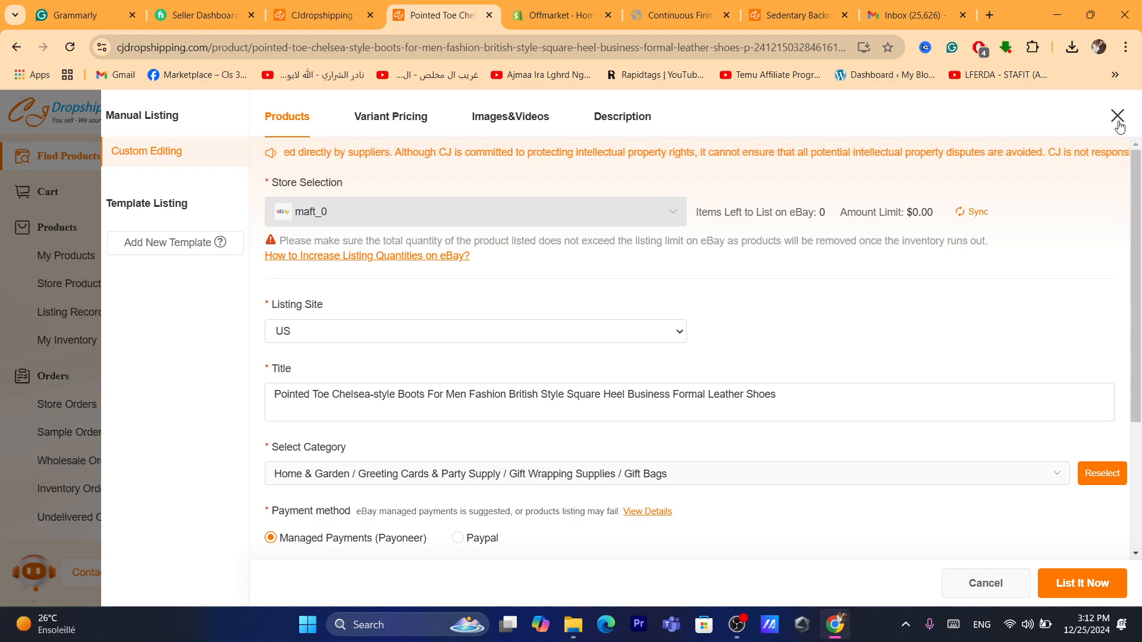
pyautogui.click(1118, 118)
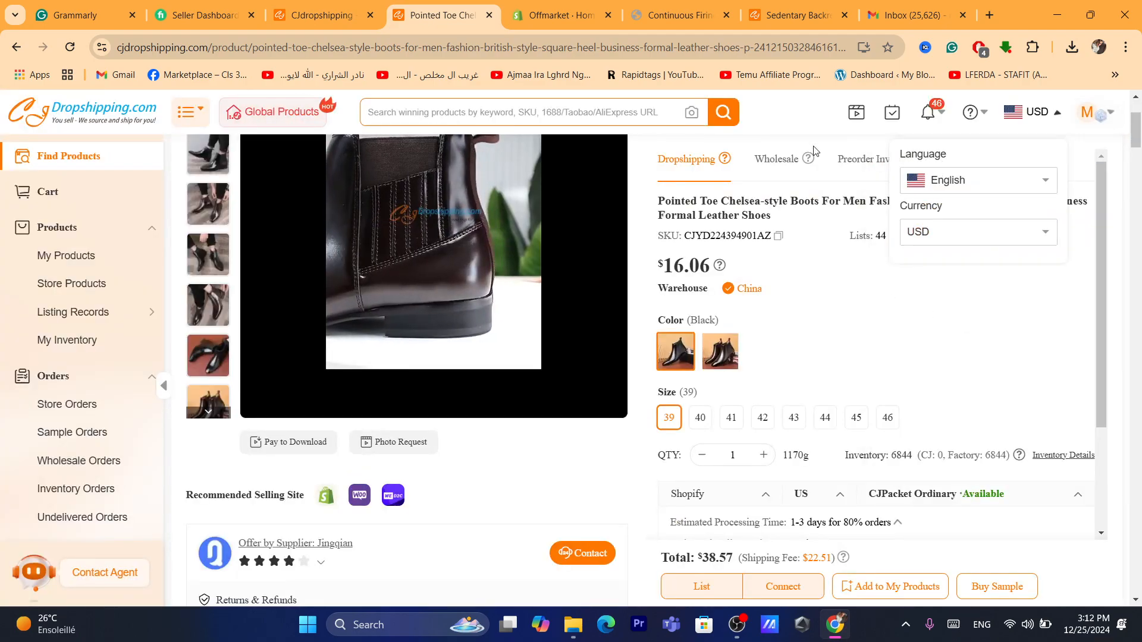
pyautogui.click(324, 15)
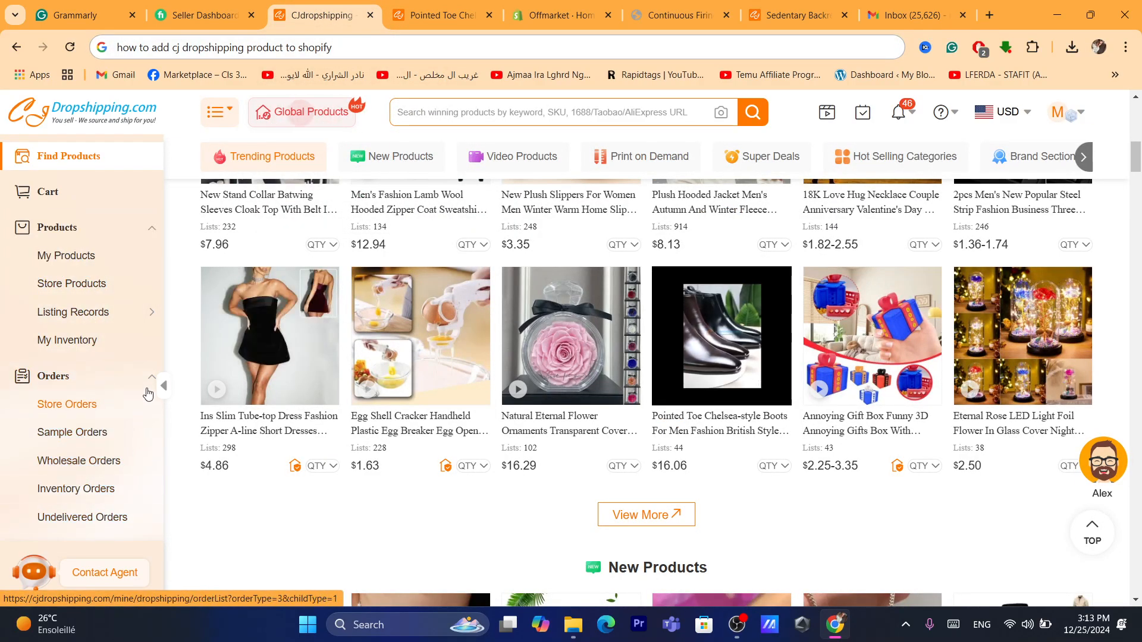
# - Open the store authorization page for Shopify
pyautogui.click(147, 387)
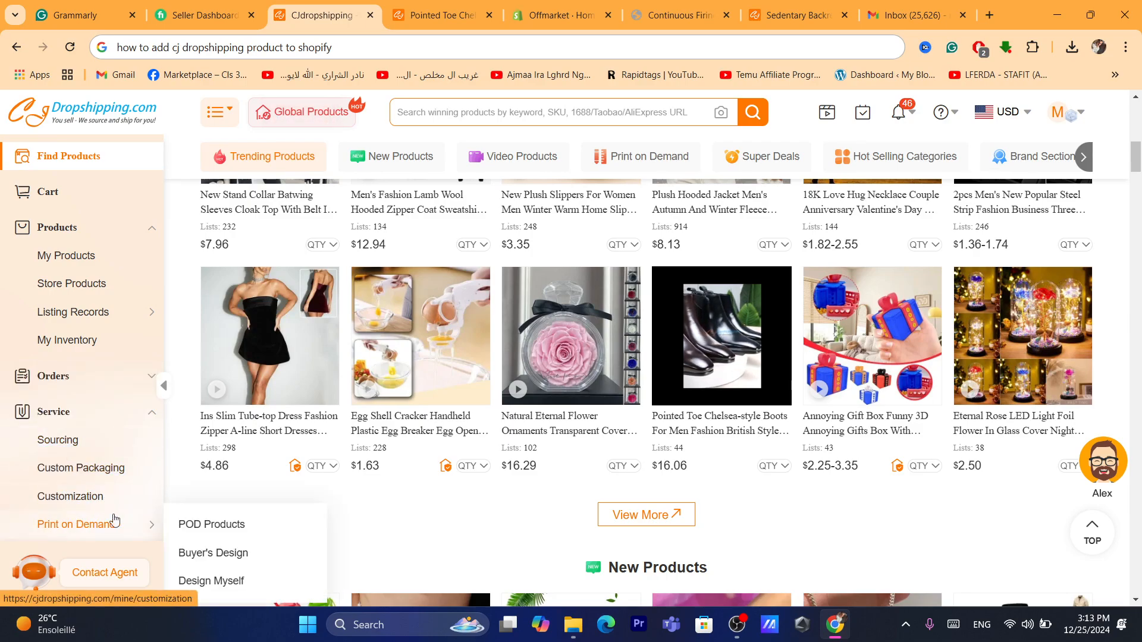
pyautogui.click(57, 411)
pyautogui.moveTo(61, 452)
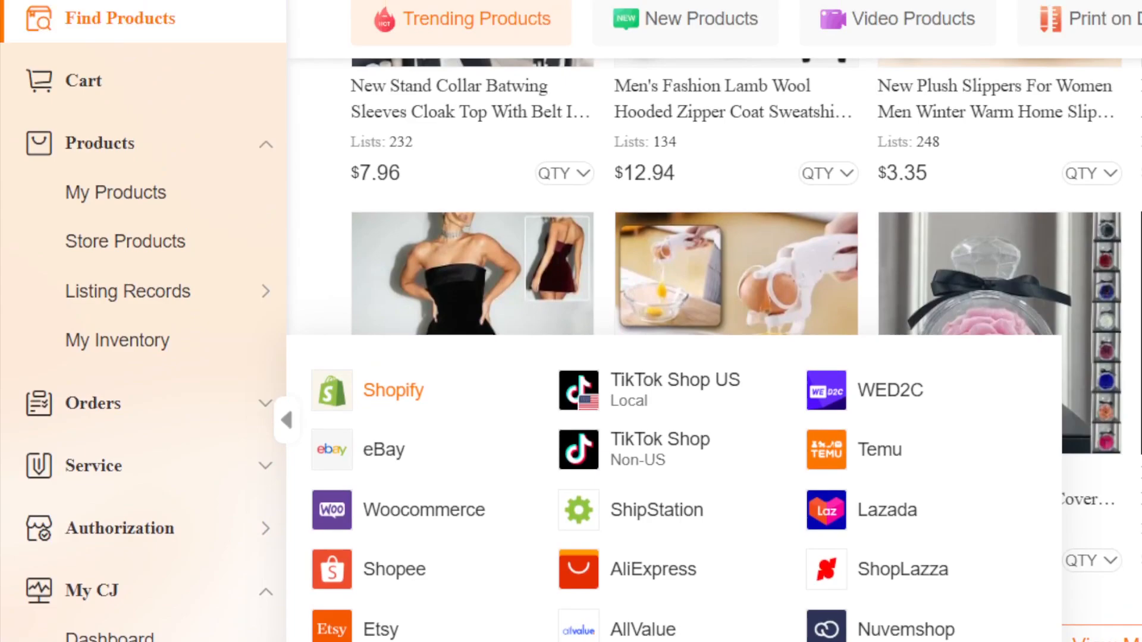
pyautogui.click(393, 282)
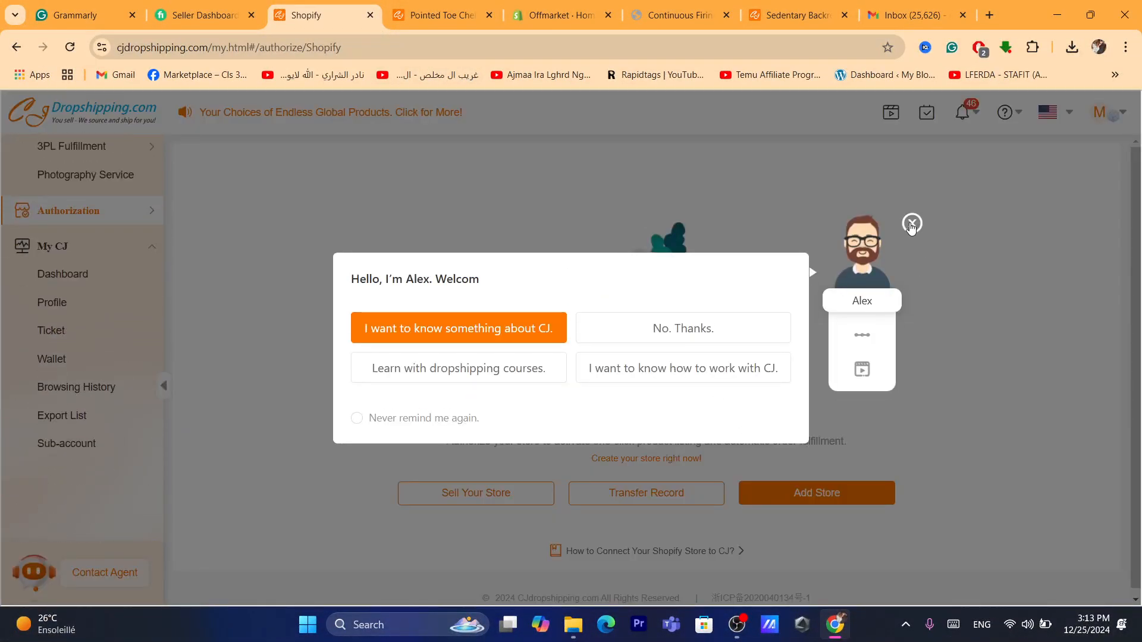
# - Dismiss the assistant's welcome message and start authorizing a new Shopify store
pyautogui.click(911, 224)
pyautogui.click(804, 497)
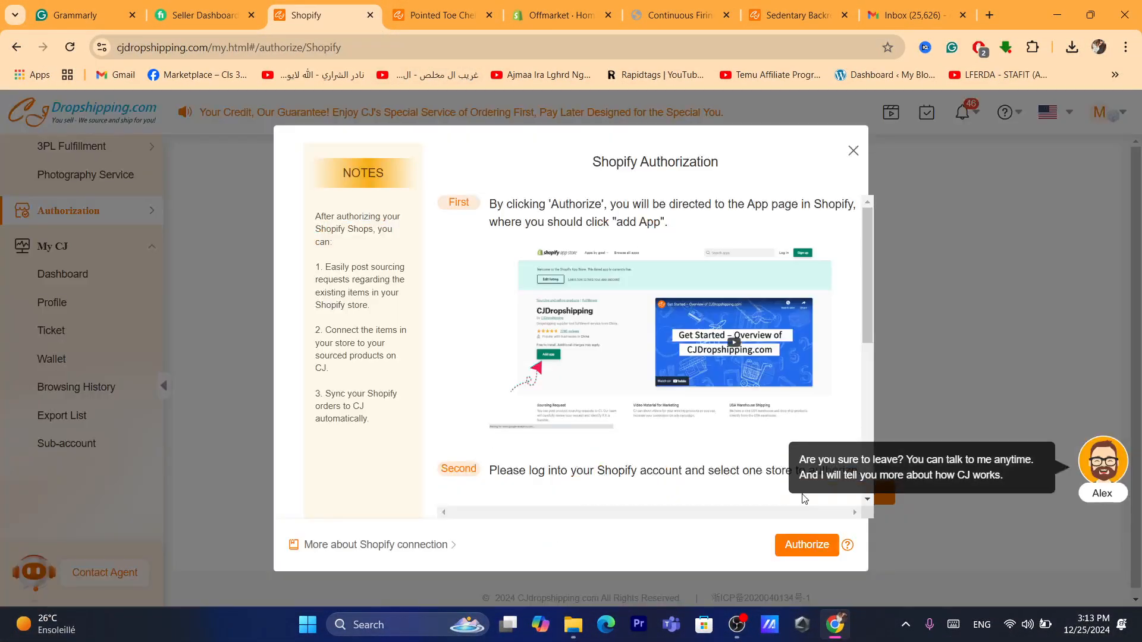
pyautogui.click(810, 547)
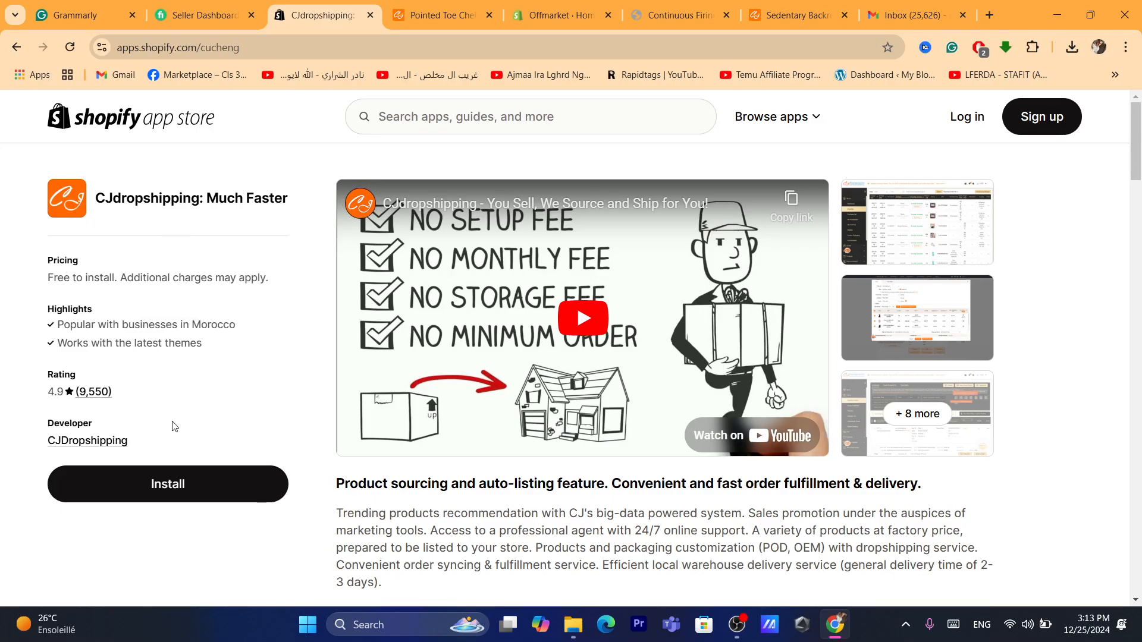
# - Start installing the CJdropshipping: Much Faster app from the Shopify App Store, continuing with the existing Shopify account
pyautogui.moveTo(96, 199); pyautogui.dragTo(256, 212)
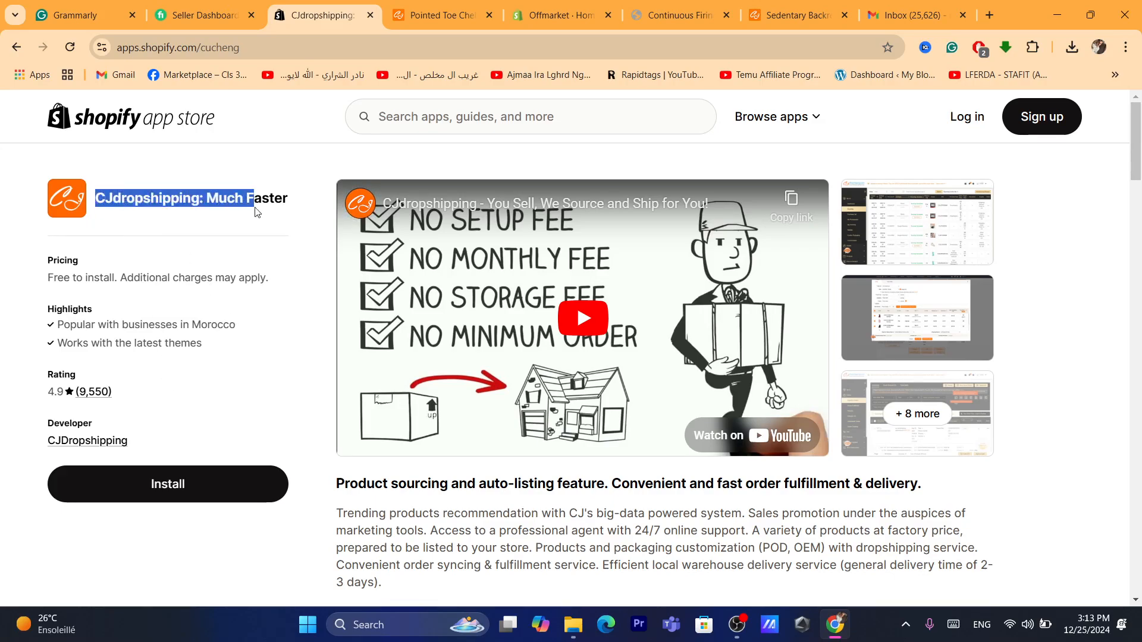
pyautogui.click(253, 384)
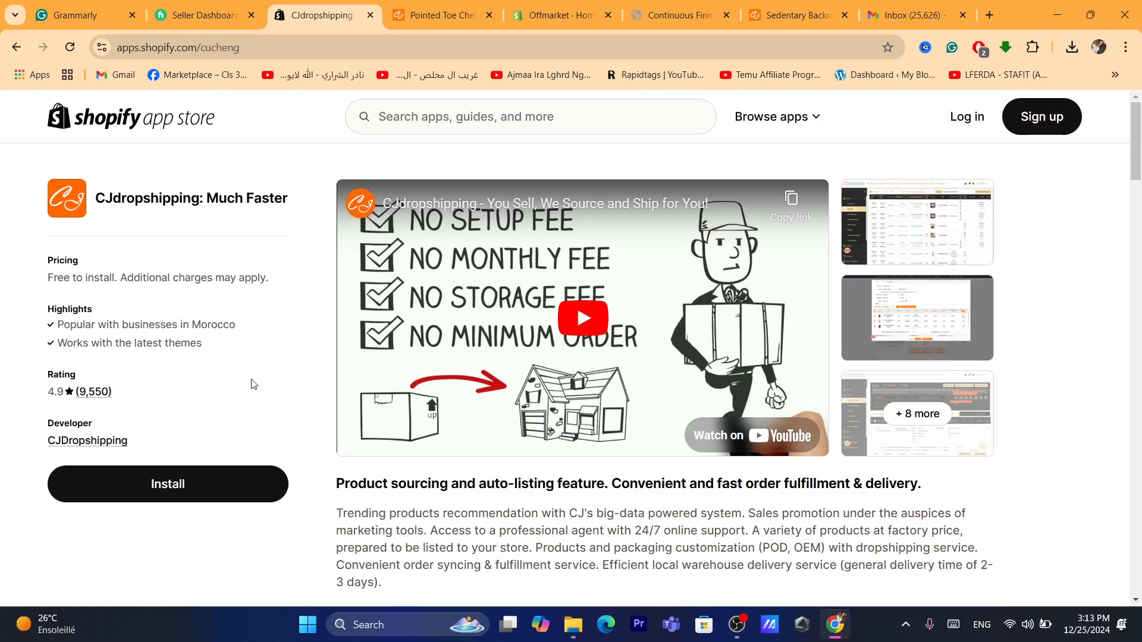
pyautogui.click(162, 499)
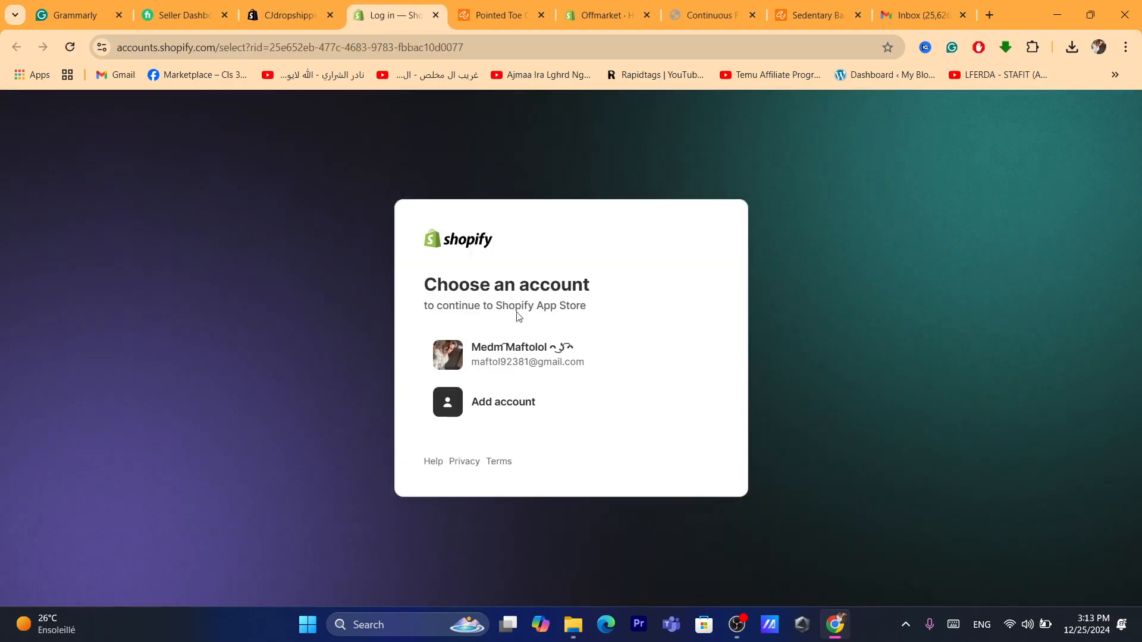
pyautogui.click(520, 360)
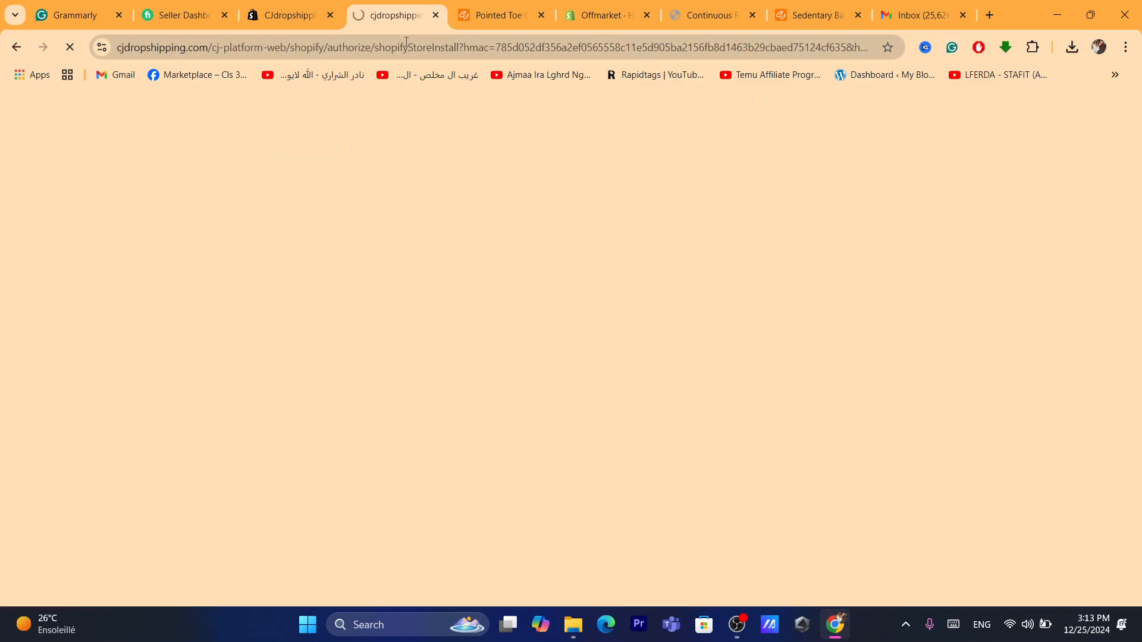
pyautogui.click(406, 42)
pyautogui.write('d')
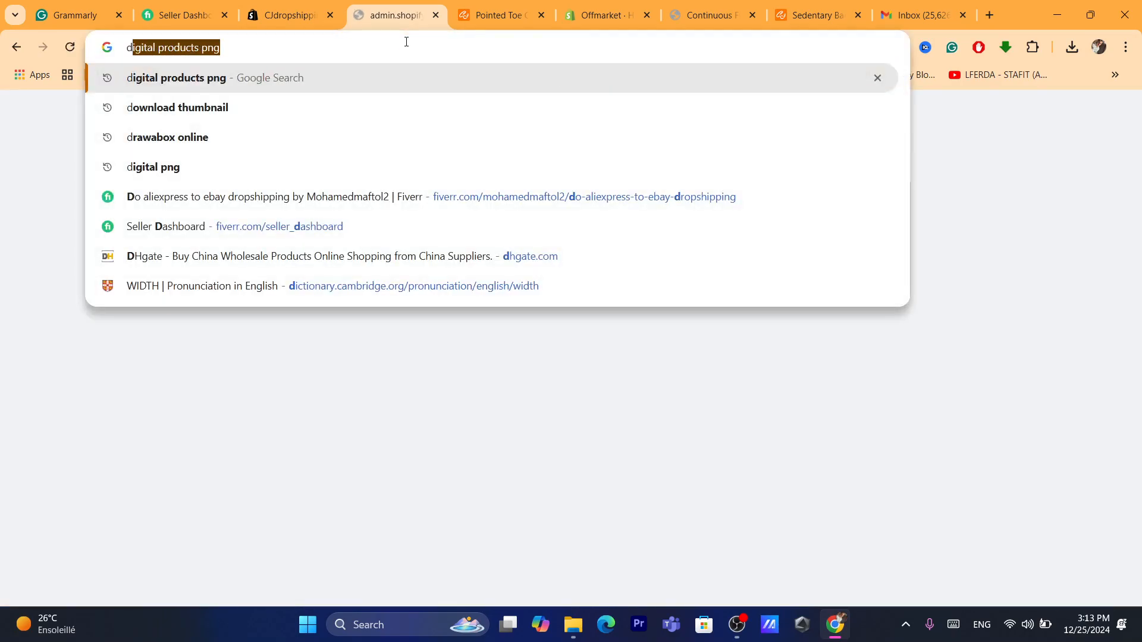
pyautogui.click(436, 449)
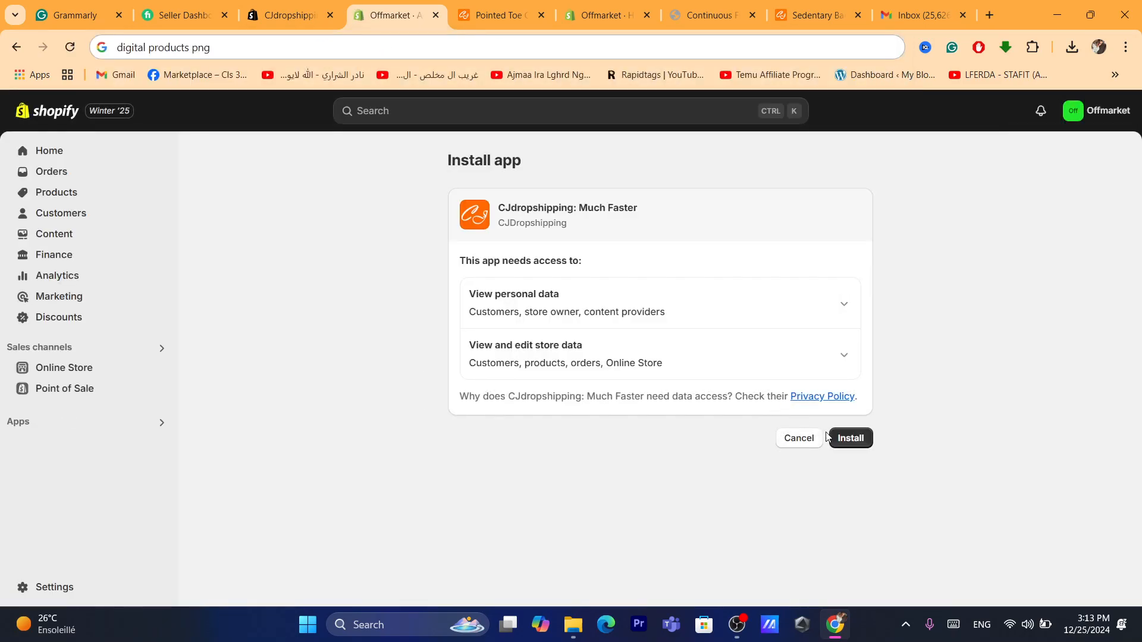
# - Approve the app installation in the Offmarket store and authorize it with the existing CJ account, accepting the Store Authorization Agreement
pyautogui.click(851, 439)
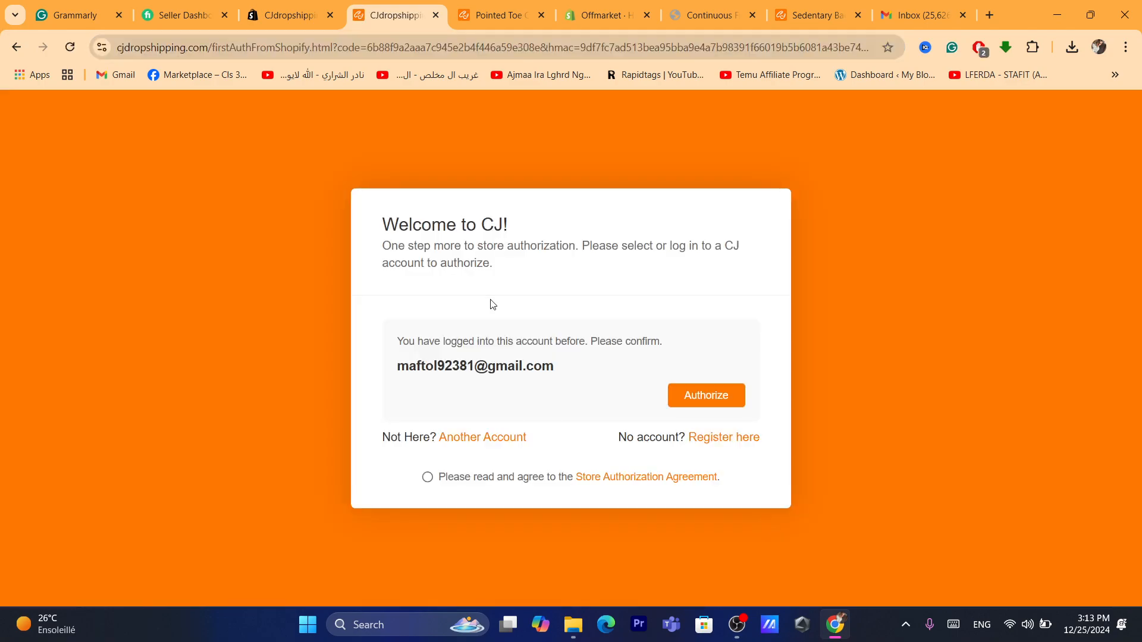
pyautogui.click(723, 397)
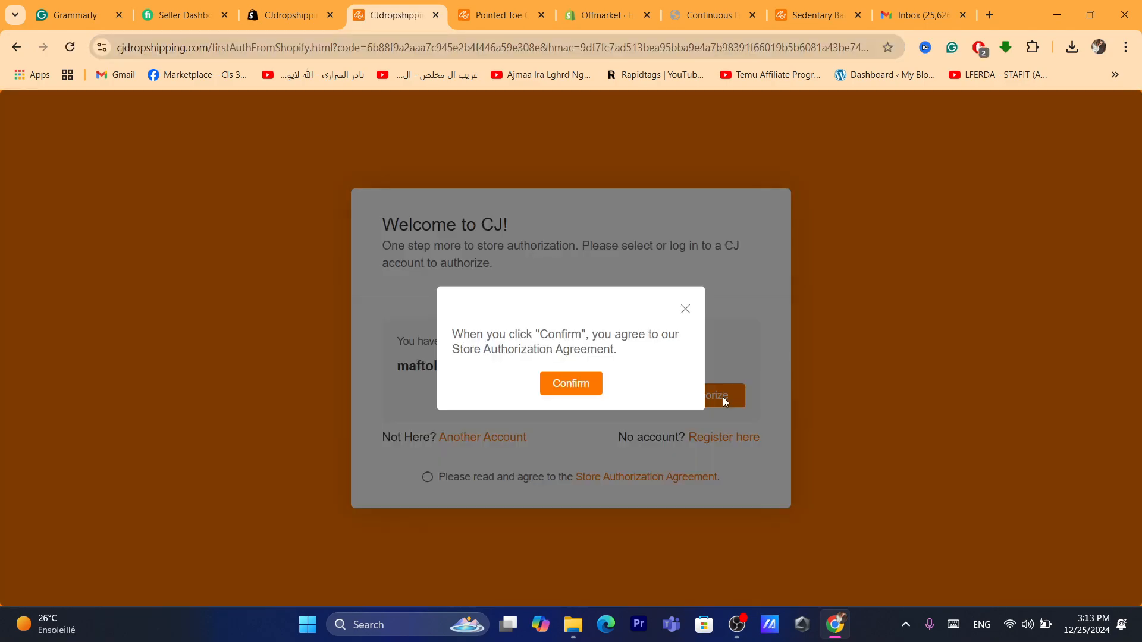
pyautogui.click(586, 386)
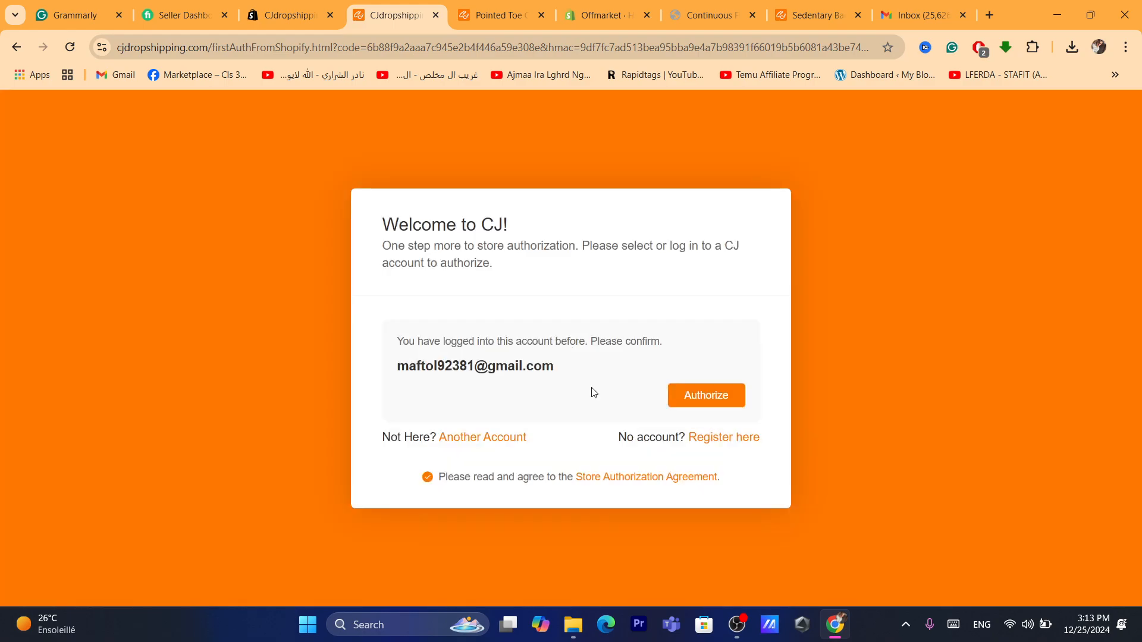
pyautogui.click(689, 396)
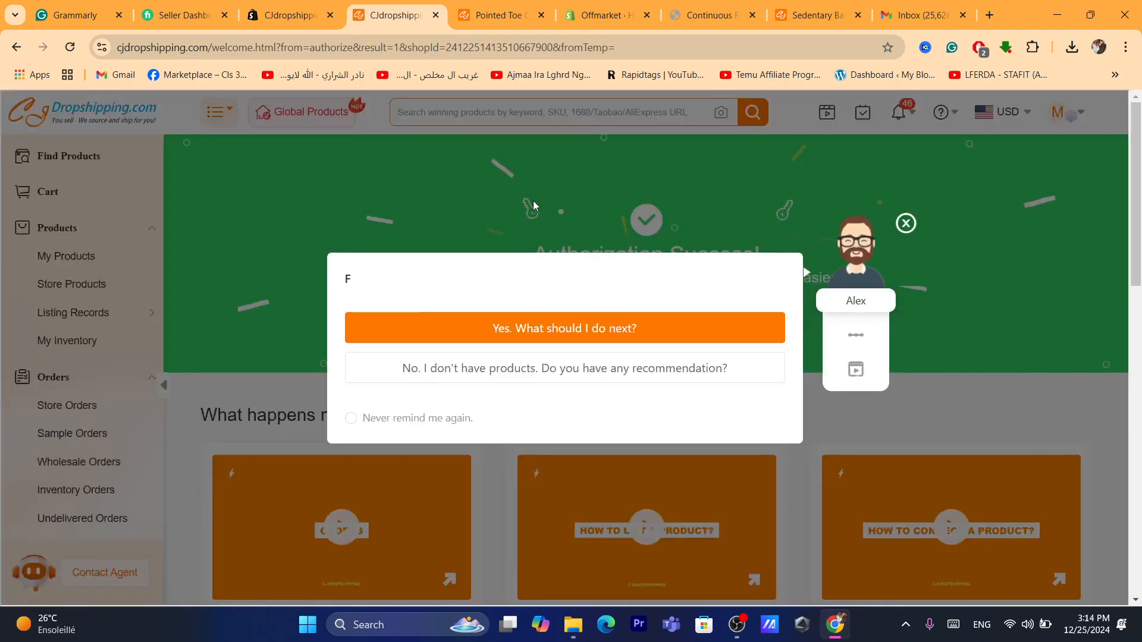
pyautogui.click(906, 223)
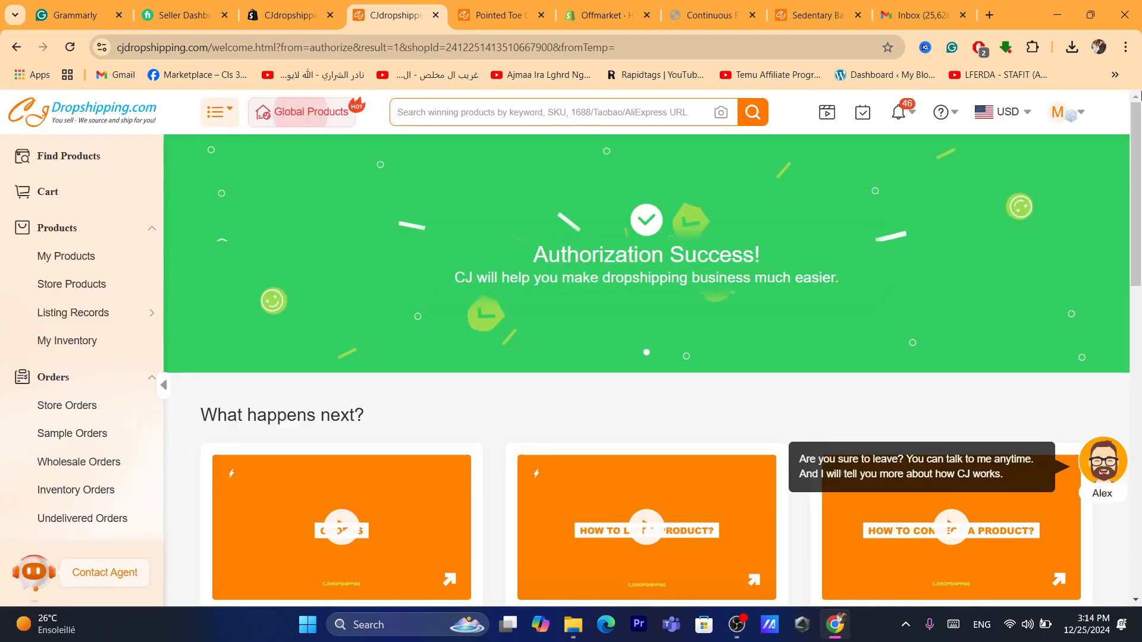
pyautogui.click(568, 44)
pyautogui.write('d')
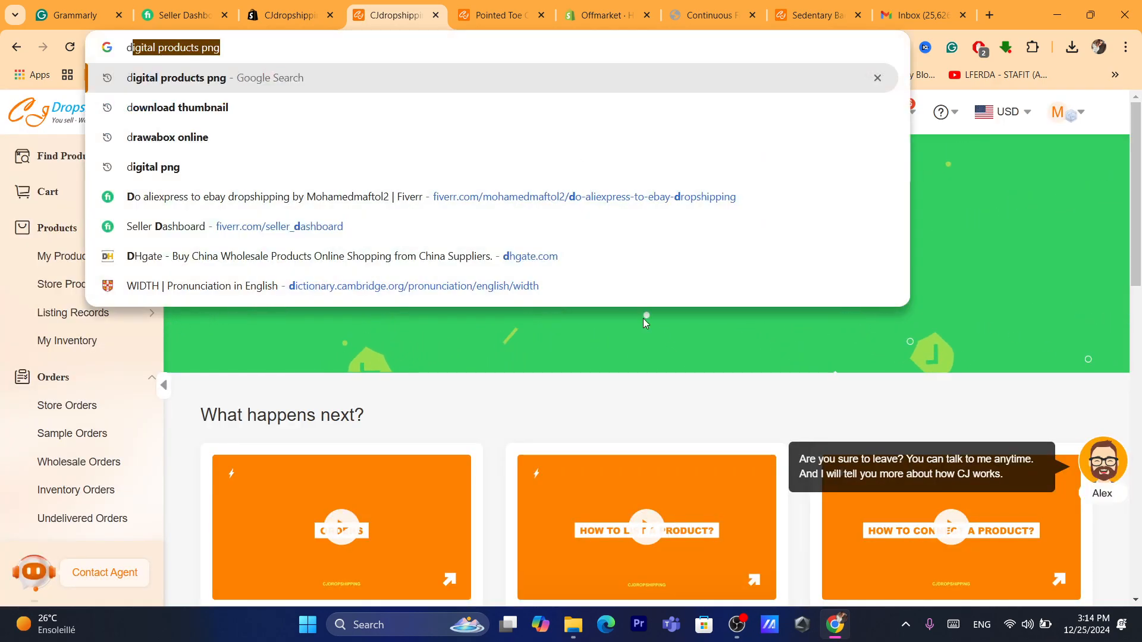
pyautogui.click(672, 349)
# - Go from the authorization page to the CJ catalog for listing products and dismiss the assistant's message
pyautogui.scroll(-5, 654, 268)
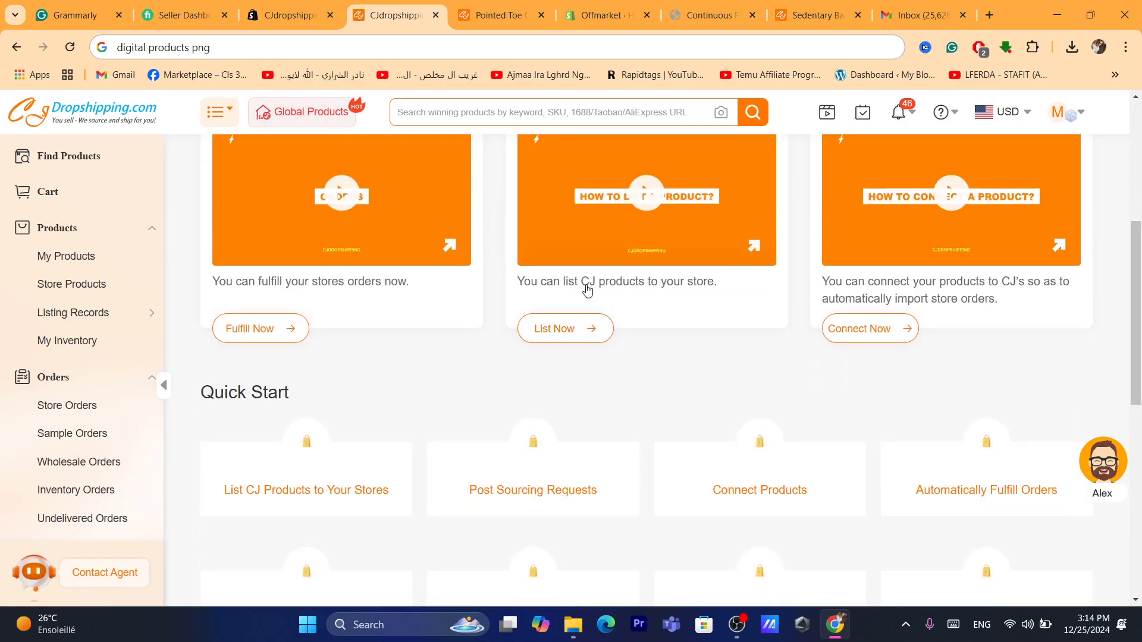
pyautogui.click(575, 334)
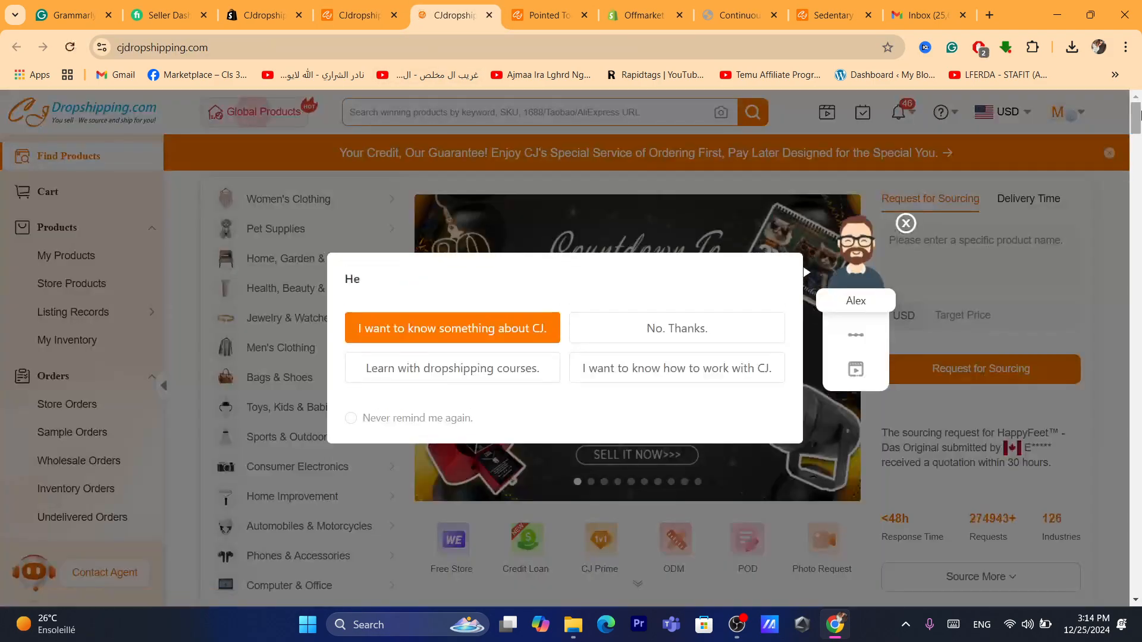
pyautogui.scroll(-4, 1050, 168)
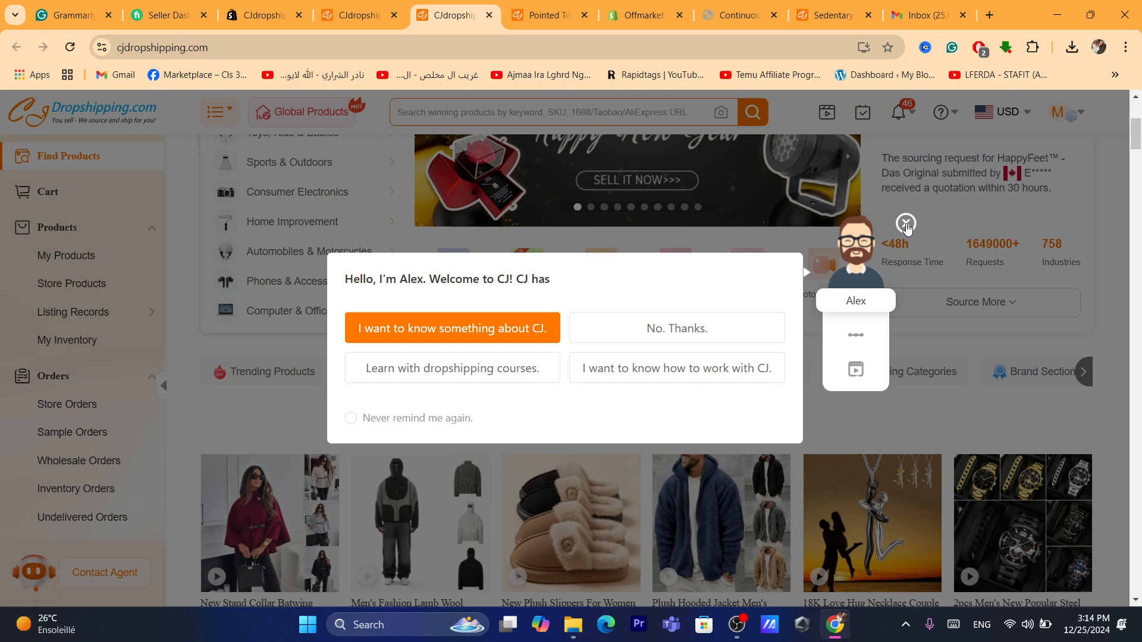
pyautogui.click(907, 225)
# - Open the products recommended for Shopify and choose the Bee Festival Flower Butterfly Long Legs Faceless Doll
pyautogui.moveTo(1137, 138); pyautogui.dragTo(1136, 361)
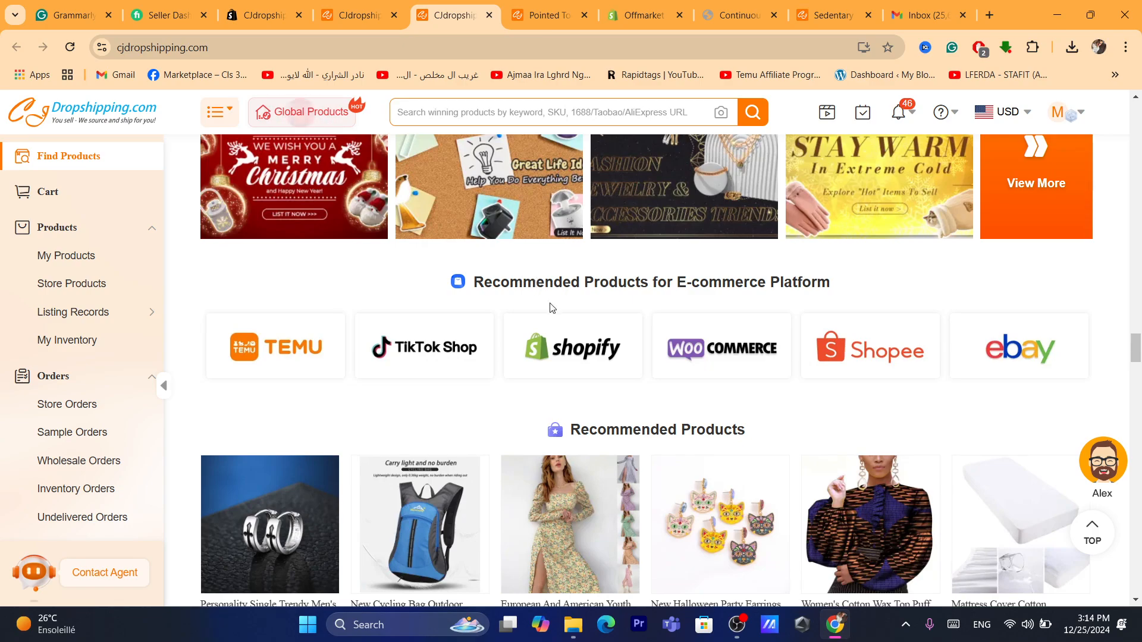
pyautogui.click(574, 356)
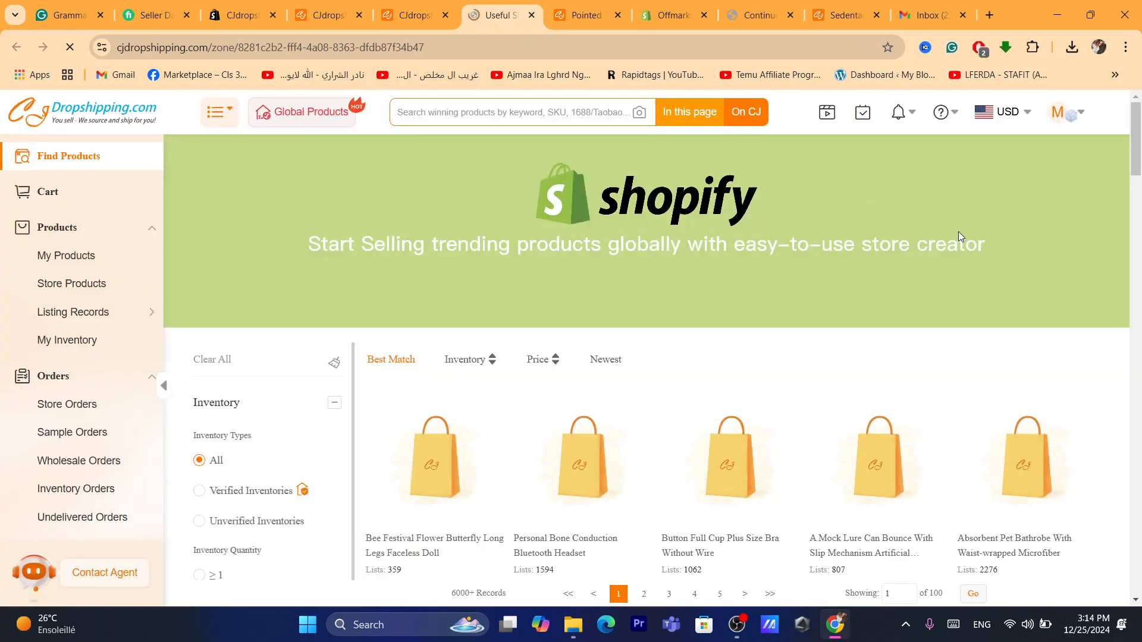
pyautogui.moveTo(1140, 166); pyautogui.dragTo(1141, 191)
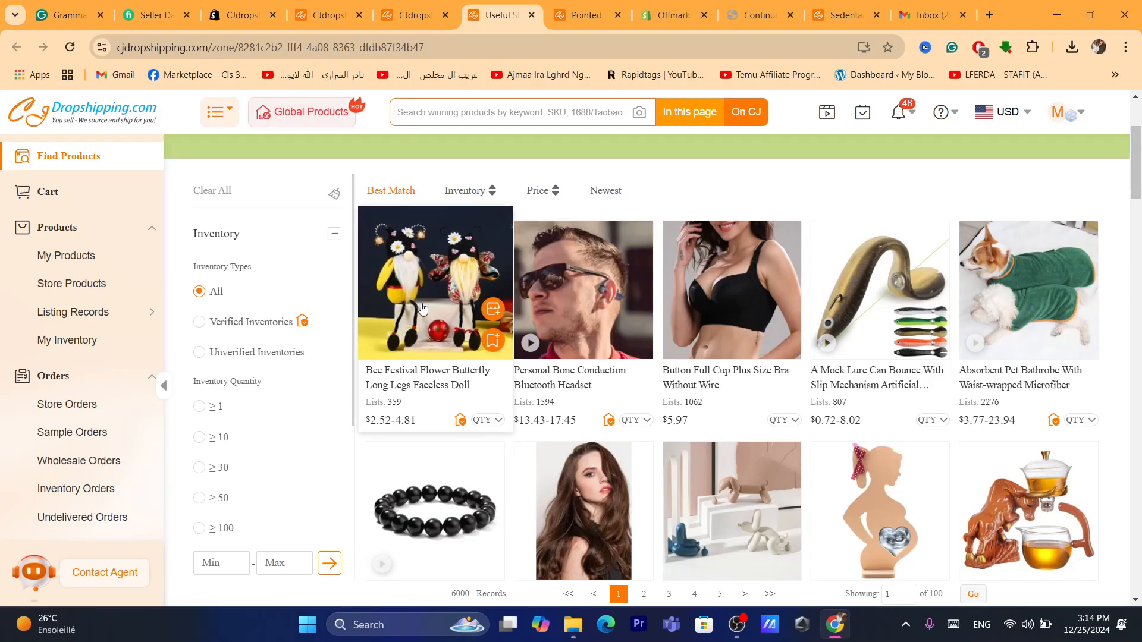
pyautogui.click(435, 291)
pyautogui.click(556, 43)
pyautogui.write('d')
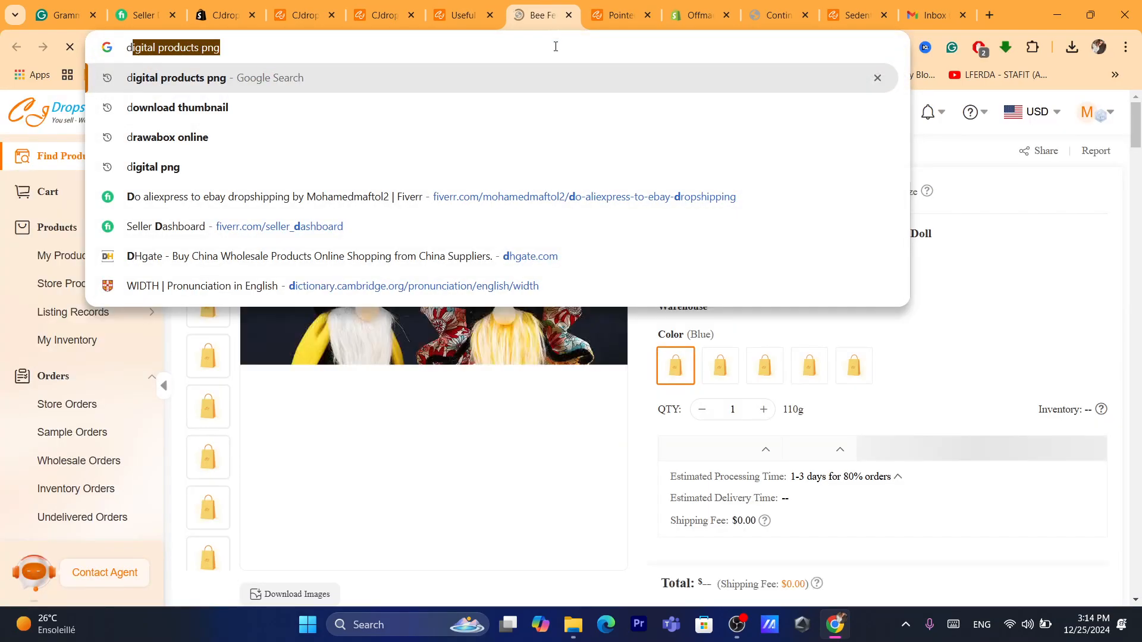
pyautogui.click(1017, 303)
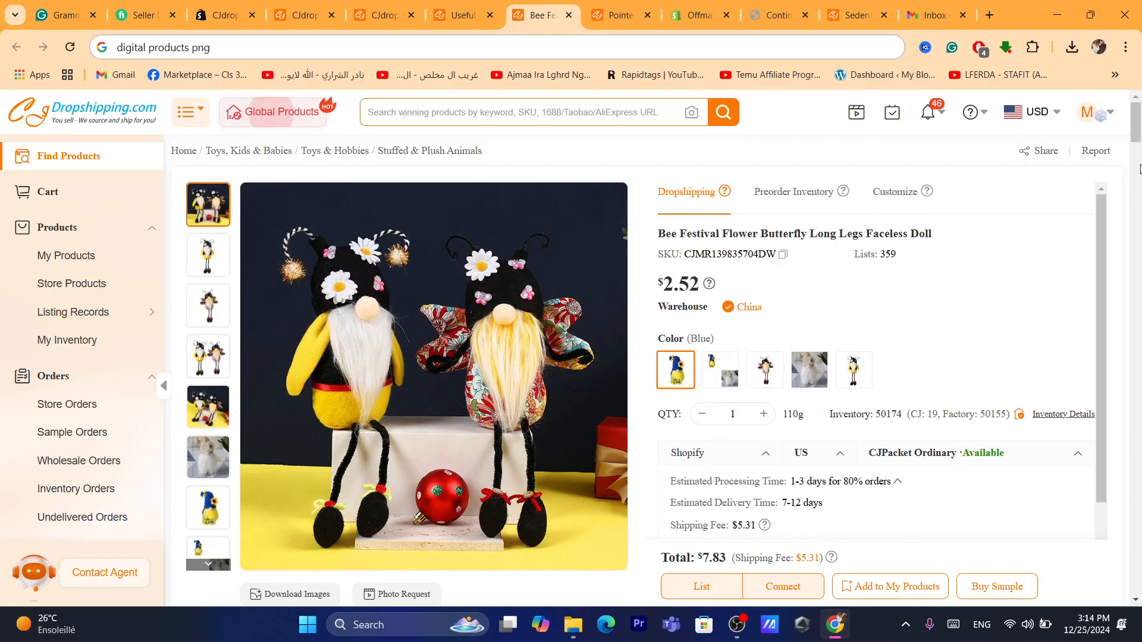
# - Open the store listing form for the faceless doll and select its entire product title
pyautogui.moveTo(1138, 133); pyautogui.dragTo(1139, 145)
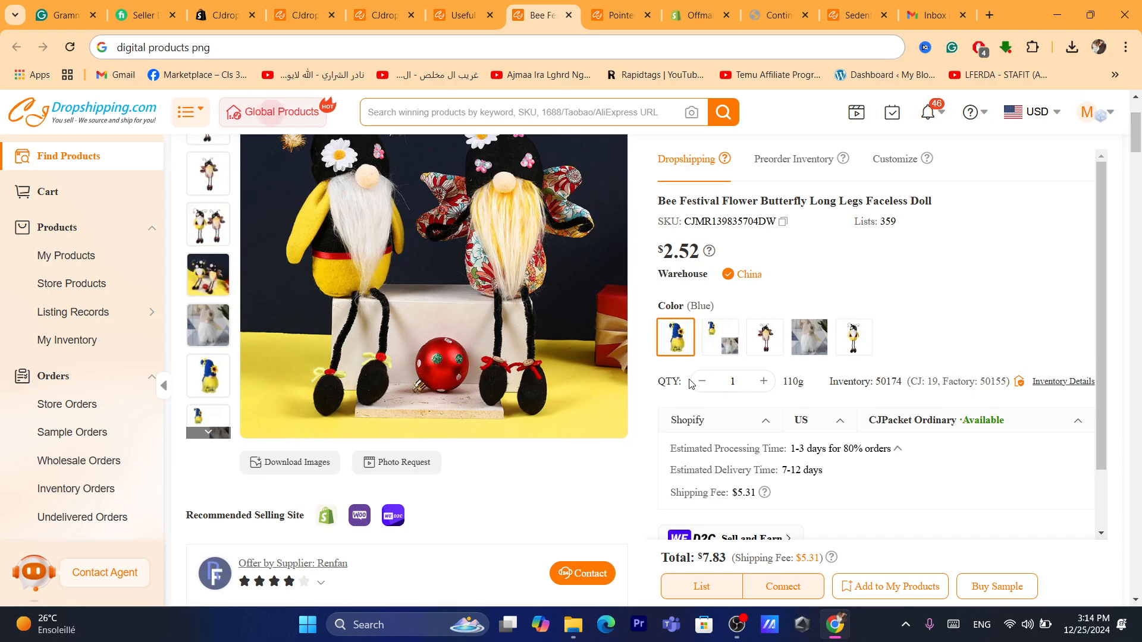
pyautogui.click(702, 587)
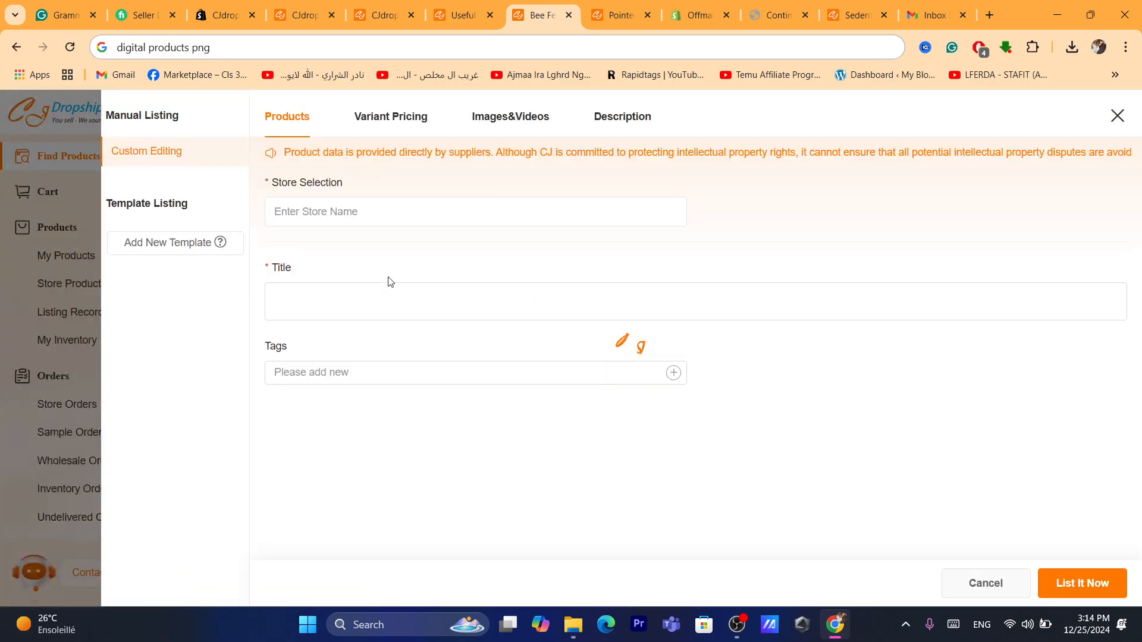
pyautogui.click(392, 391)
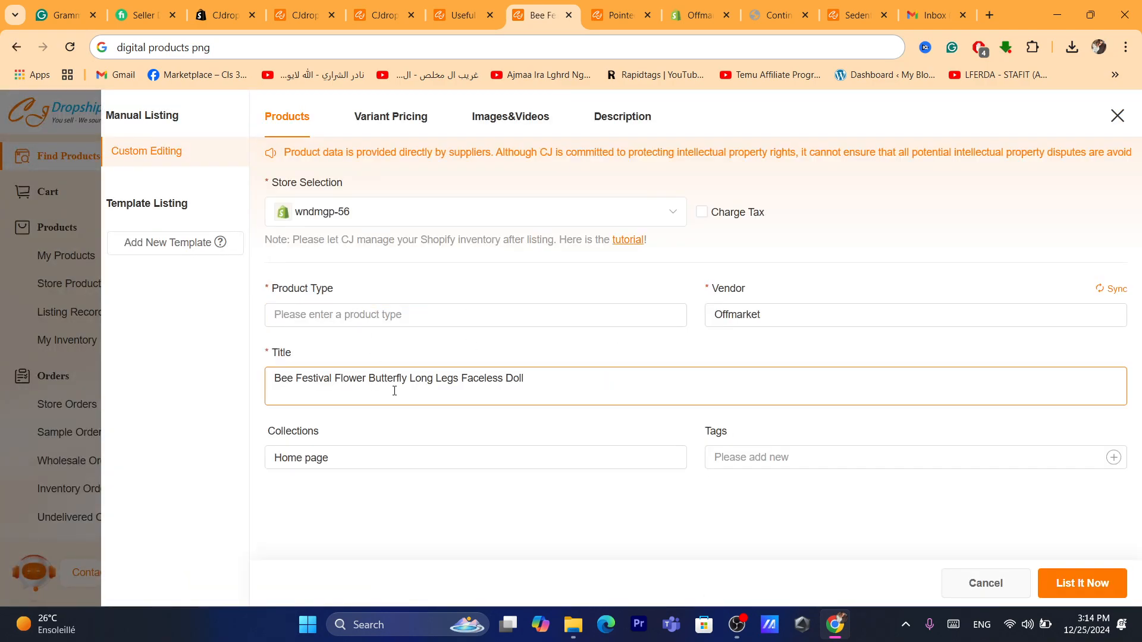
pyautogui.hotkey('ctrl', 'a')
pyautogui.click(486, 383)
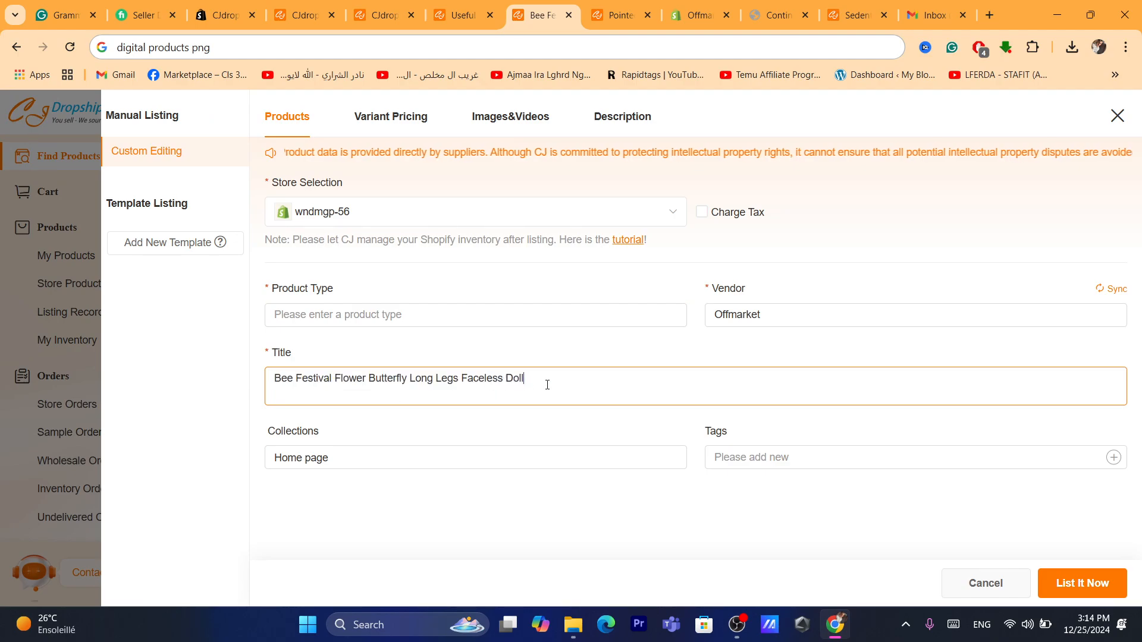
pyautogui.tripleClick(417, 391)
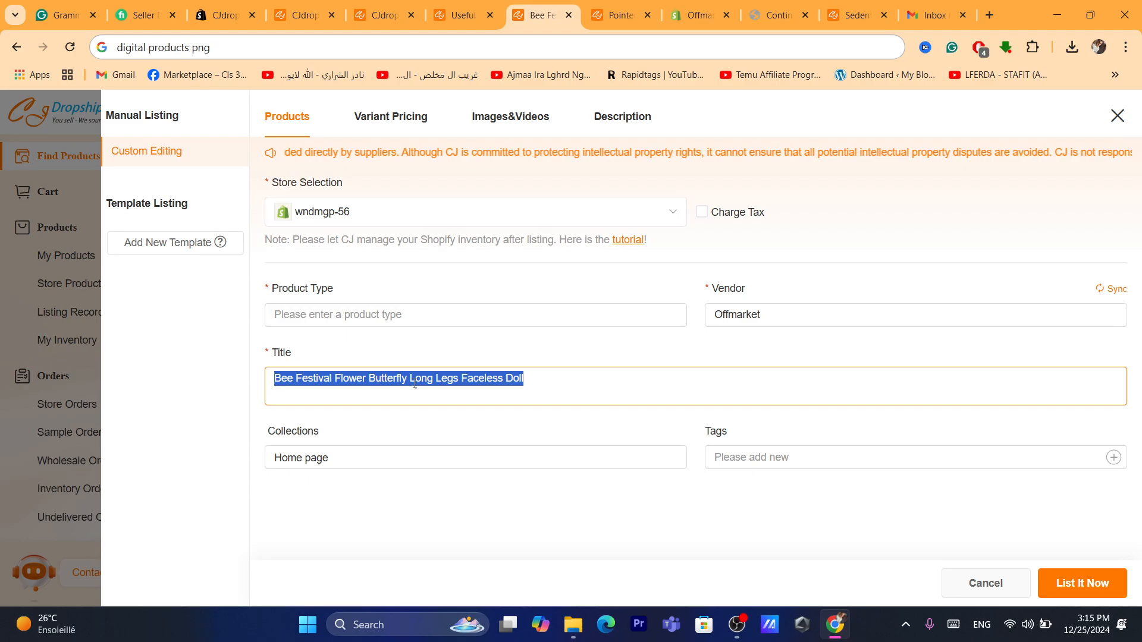
pyautogui.click(505, 391)
pyautogui.tripleClick(377, 388)
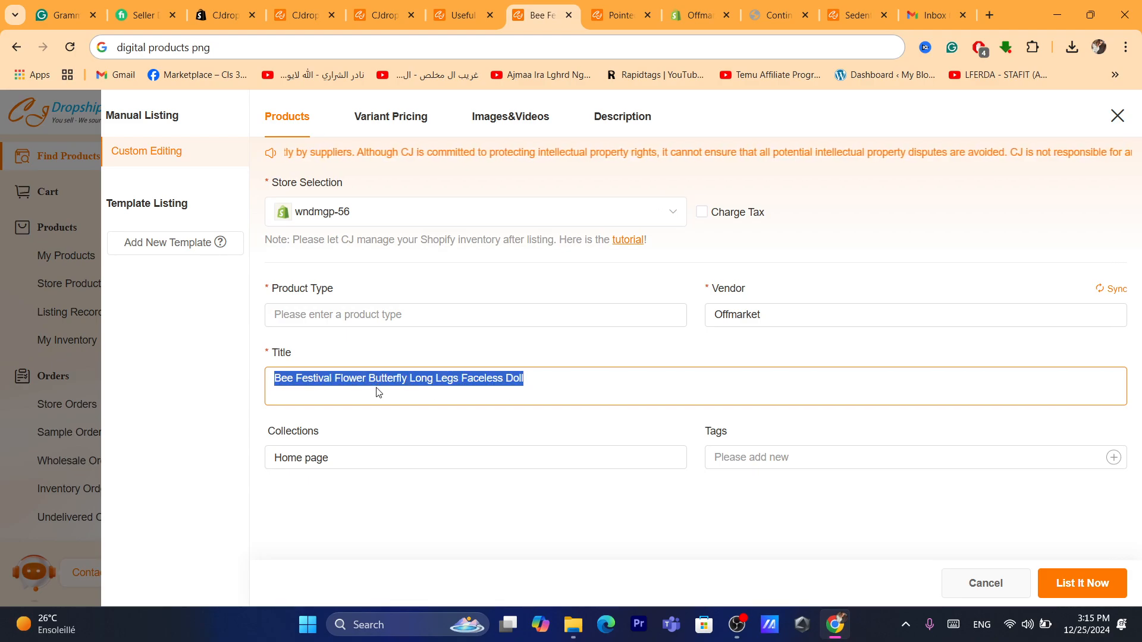
pyautogui.tripleClick(368, 382)
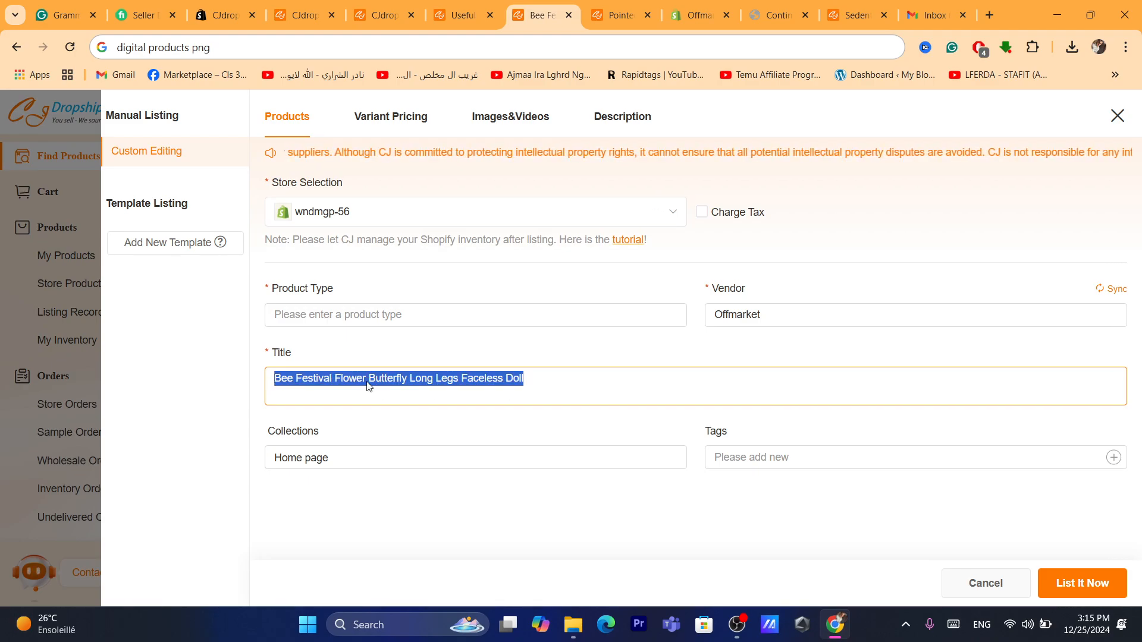
pyautogui.click(418, 380)
pyautogui.tripleClick(398, 387)
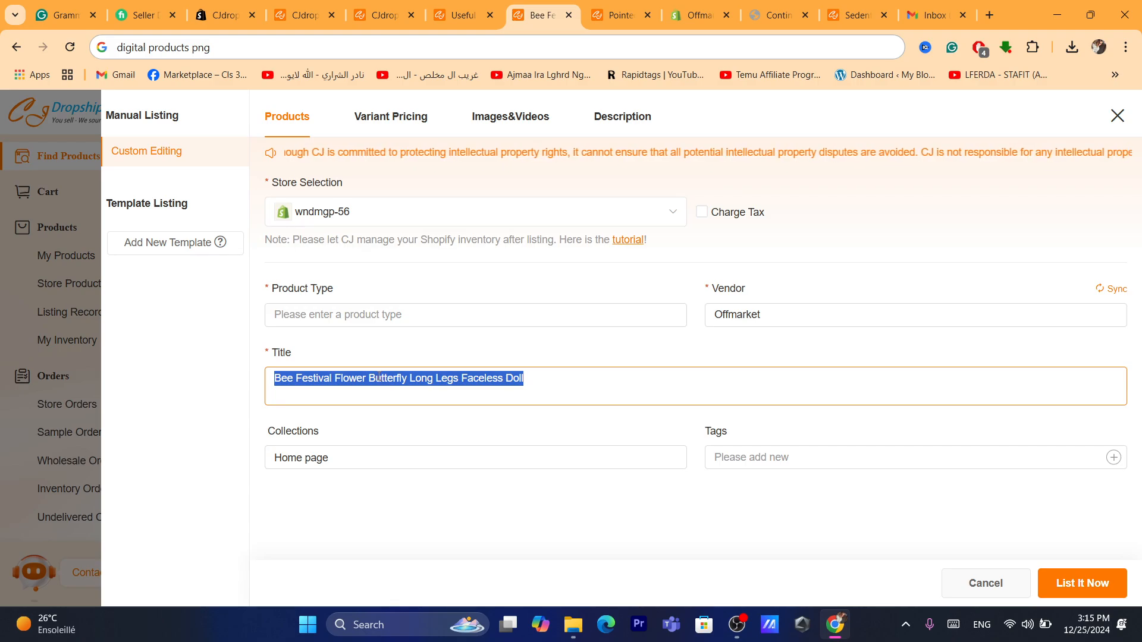
# - Add "flower" as the product type of the faceless doll listing
pyautogui.click(348, 312)
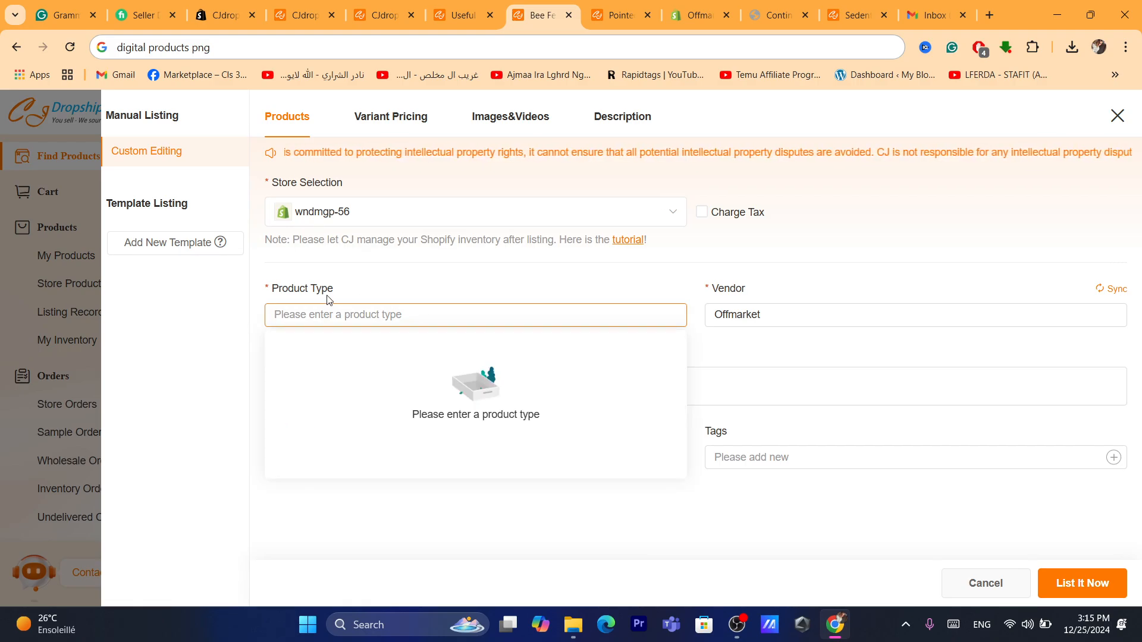
pyautogui.click(426, 260)
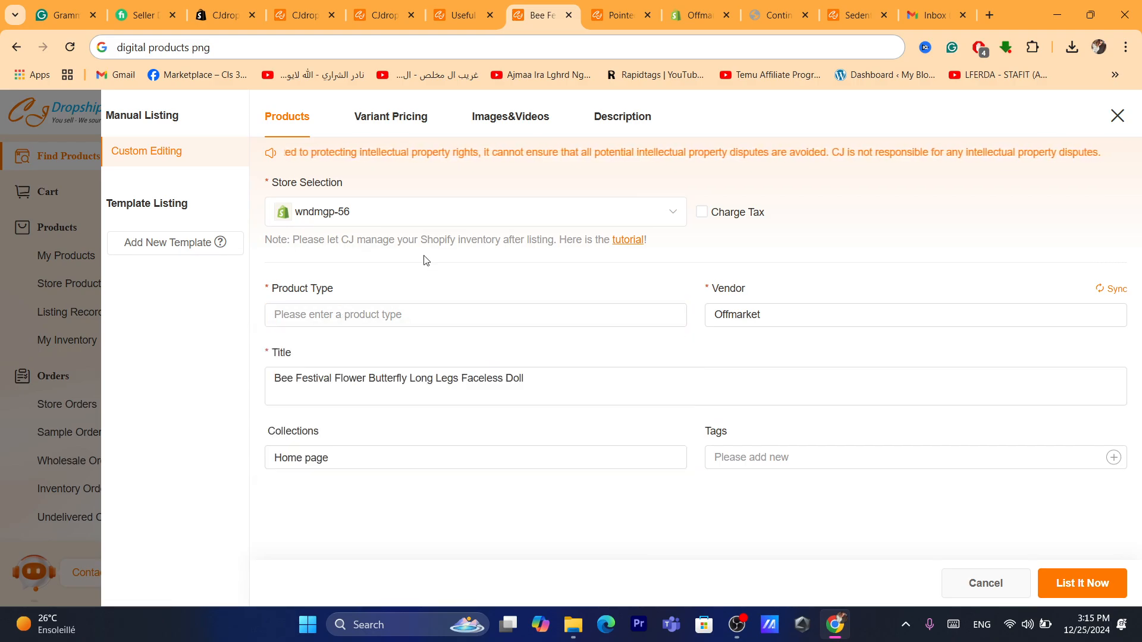
pyautogui.click(475, 5)
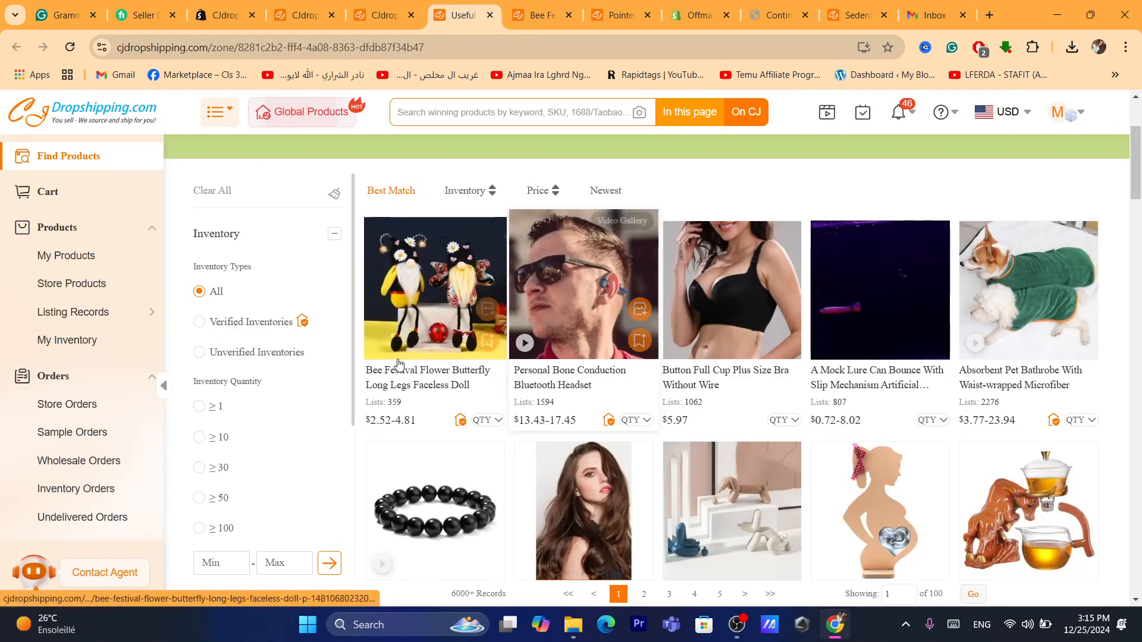
pyautogui.click(570, 5)
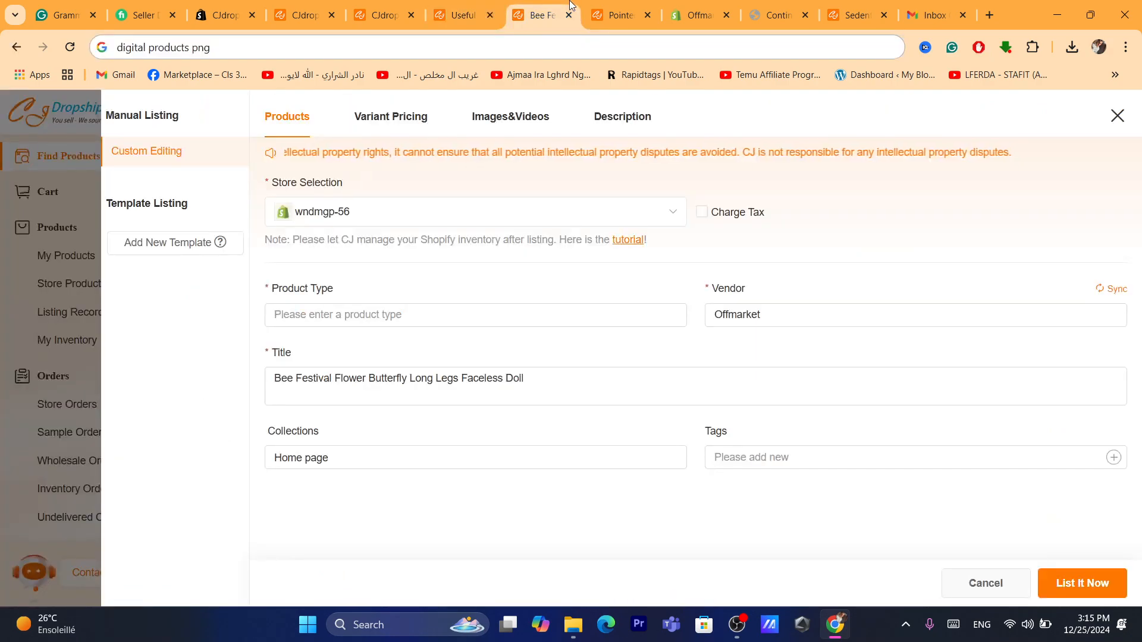
pyautogui.click(319, 312)
pyautogui.write('flower')
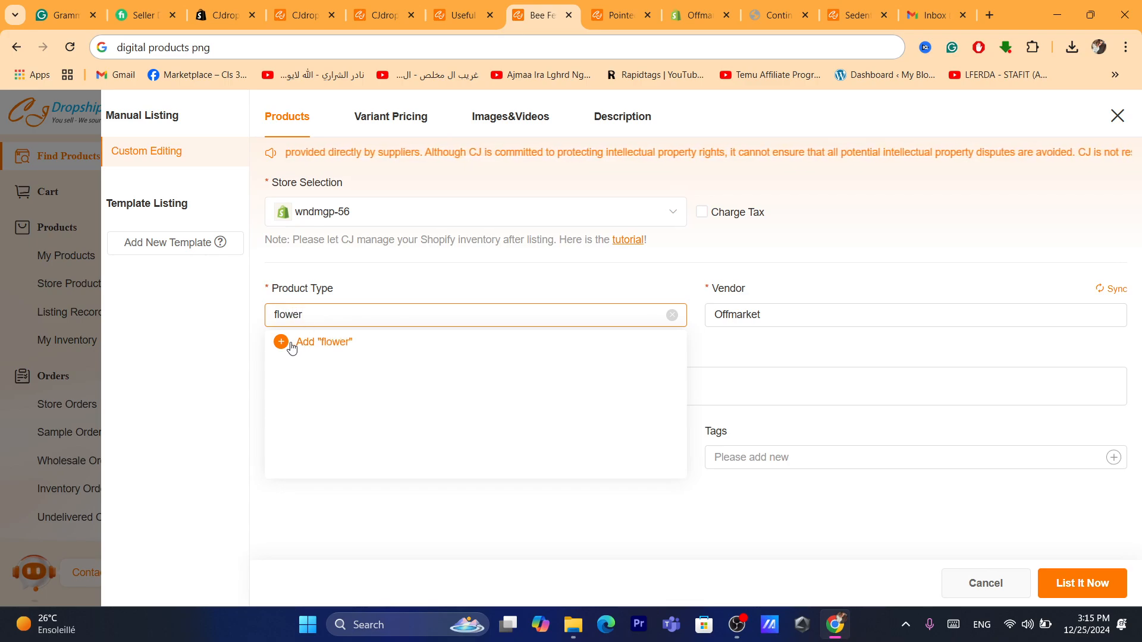
pyautogui.click(291, 346)
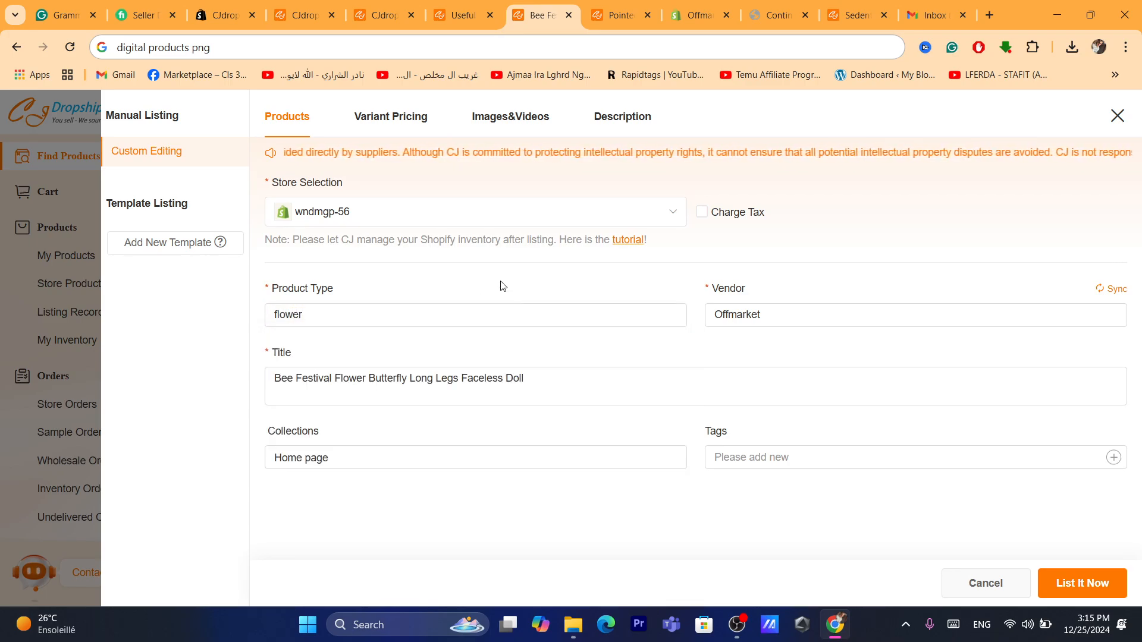
# - Check the vendor and tags fields and open the variant pricing section of the listing
pyautogui.click(744, 315)
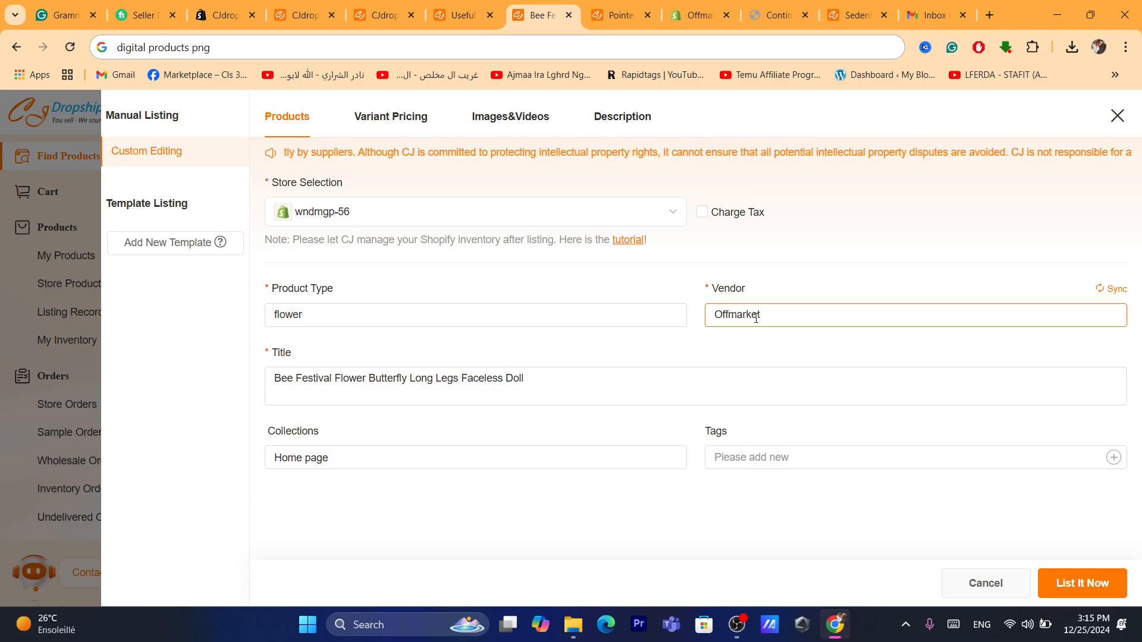
pyautogui.click(737, 453)
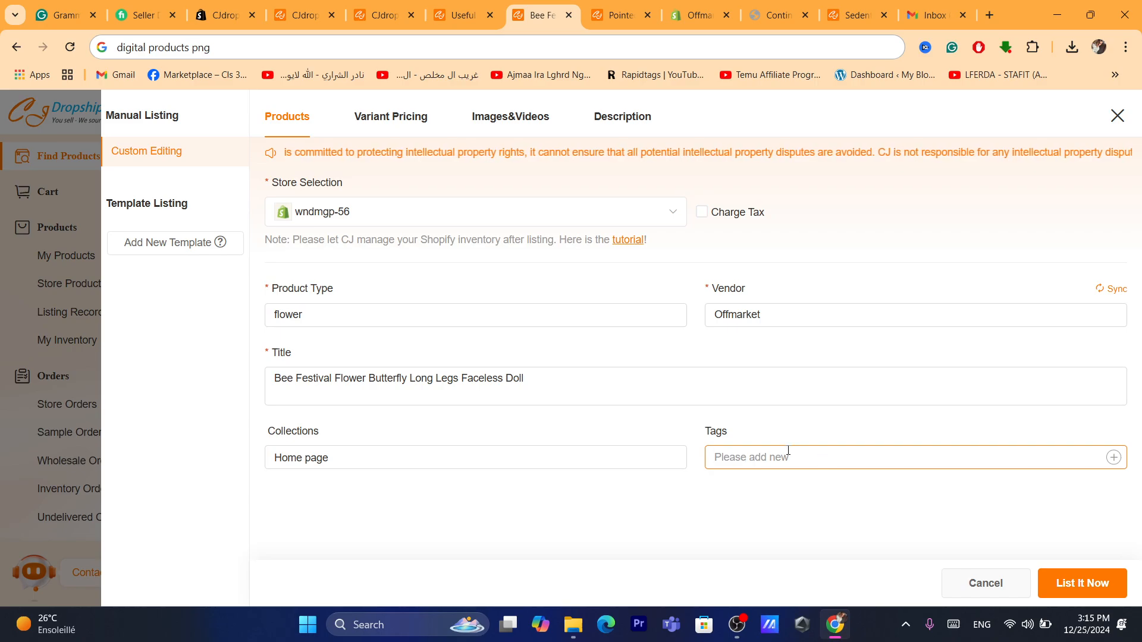
pyautogui.click(382, 120)
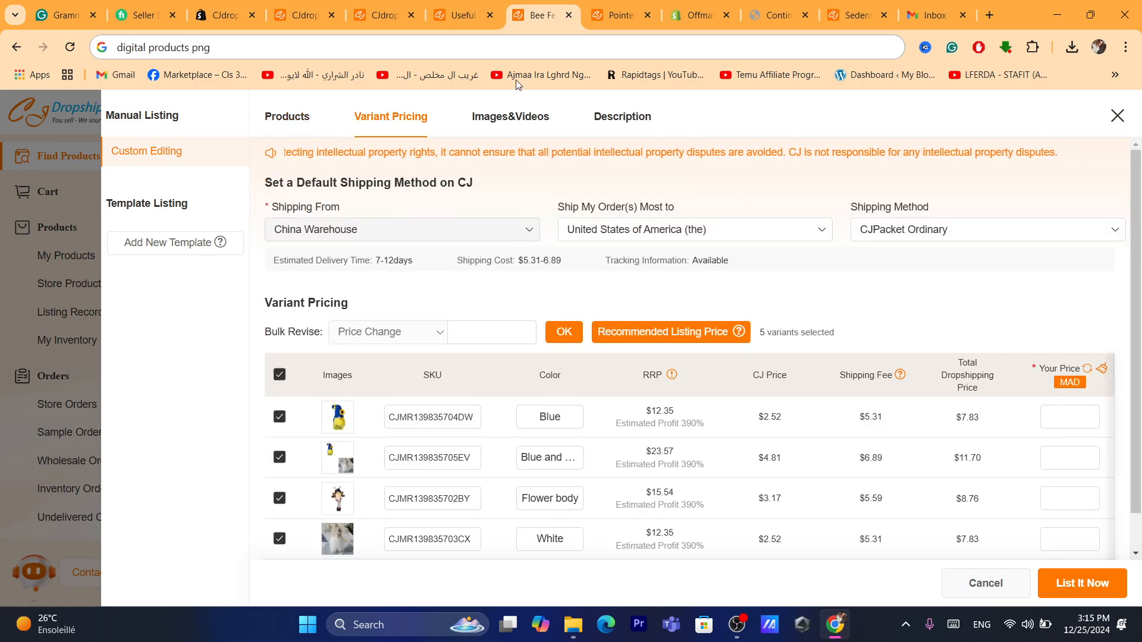
pyautogui.click(510, 48)
pyautogui.write('f')
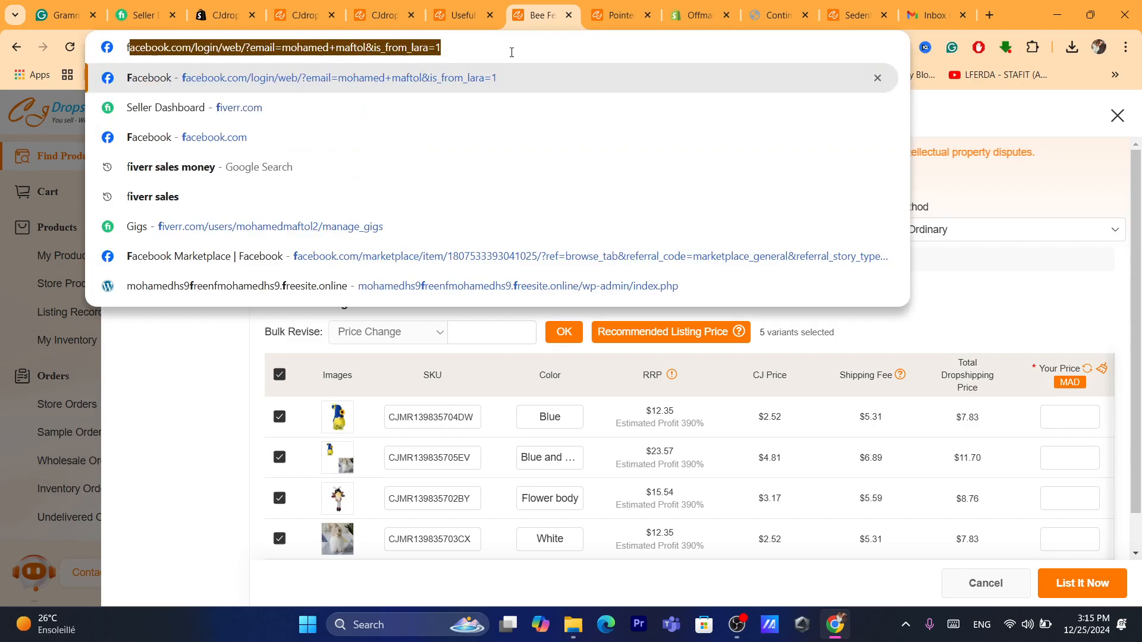
pyautogui.click(964, 260)
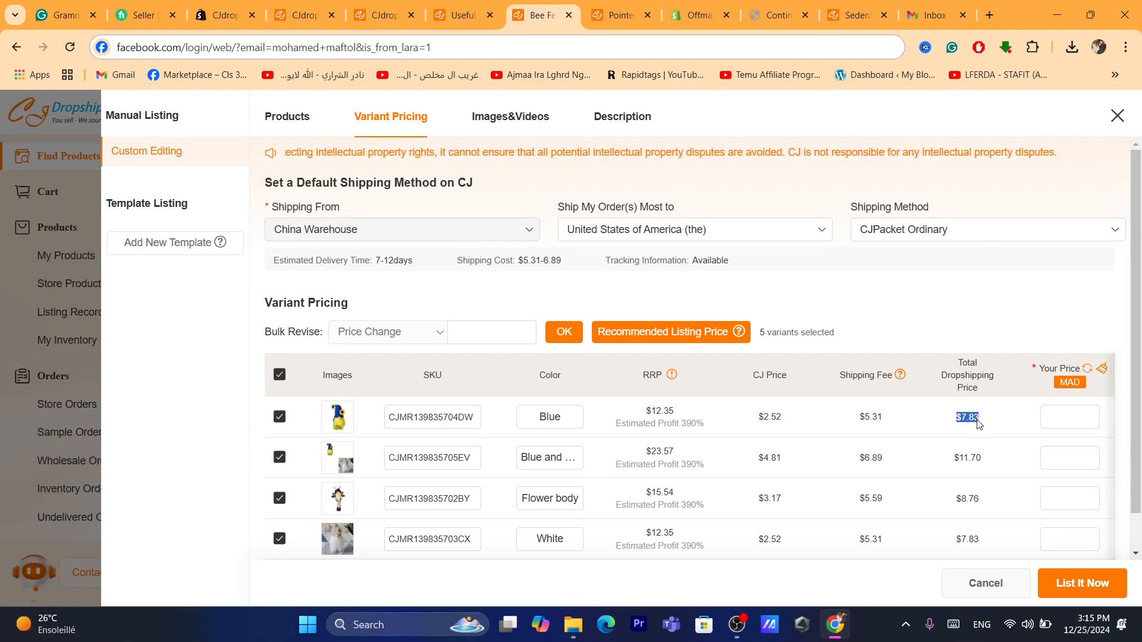
# - Examine the shipping fee and CJ price of the doll's variants
pyautogui.moveTo(837, 381); pyautogui.dragTo(921, 395)
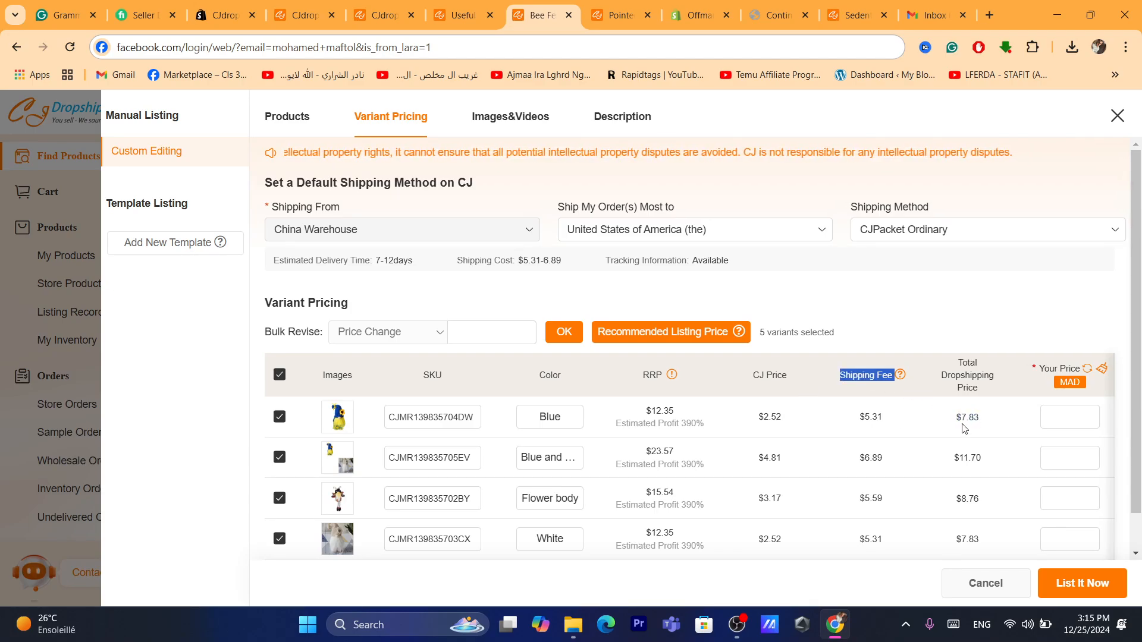
pyautogui.click(860, 397)
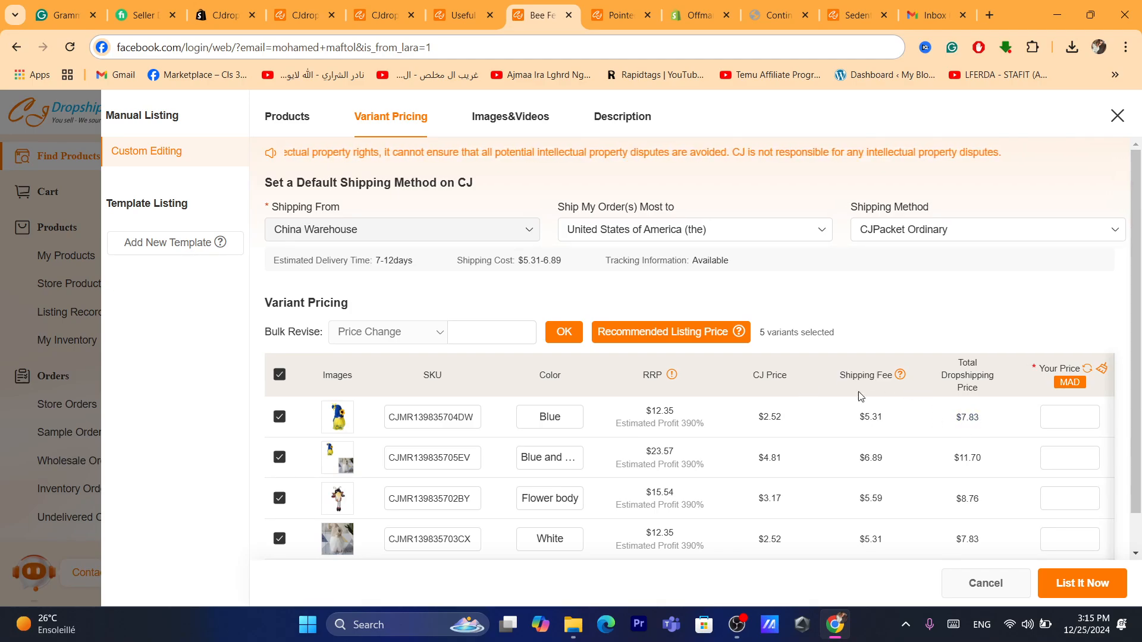
pyautogui.click(754, 386)
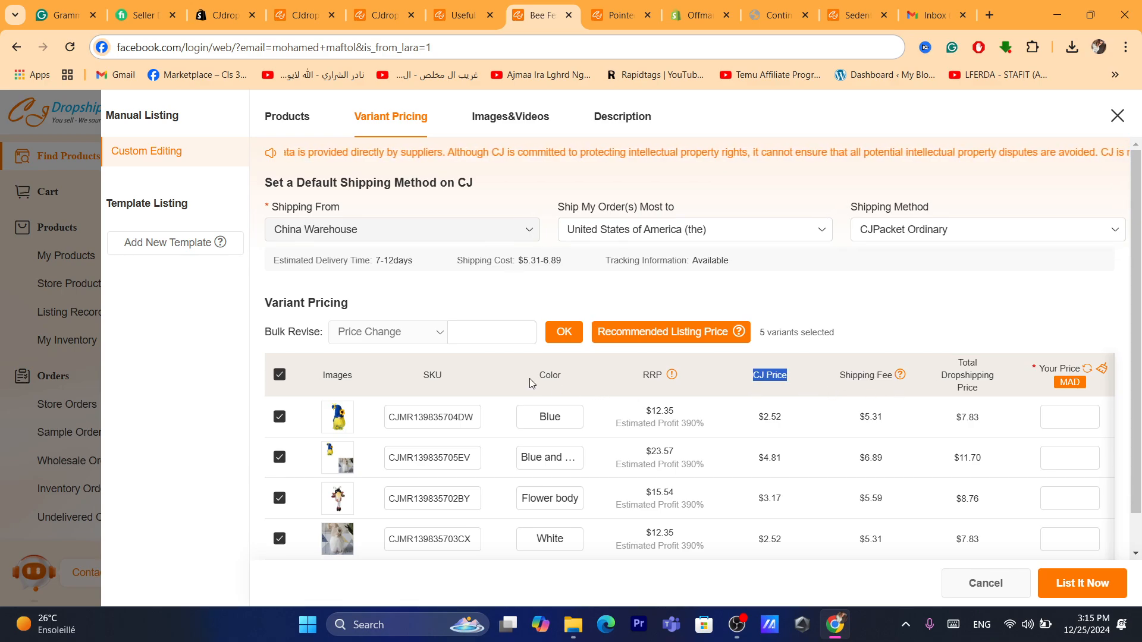
# - Set your price to 15 MAD for the Blue variant and 19 MAD for the second variant, CJMR139835705EV
pyautogui.click(1055, 425)
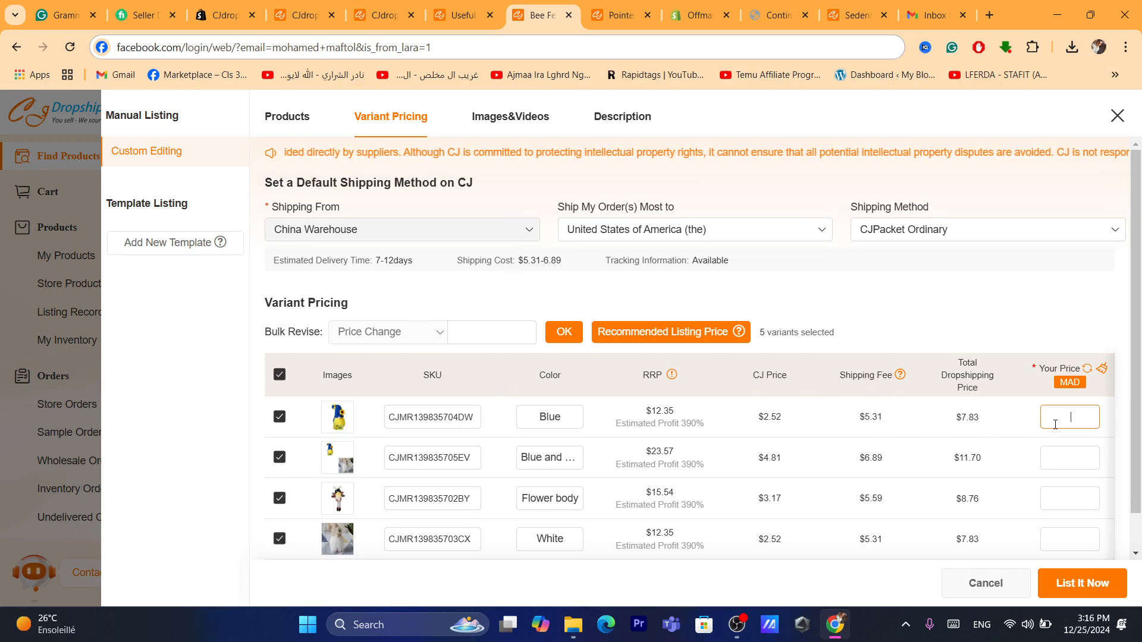
pyautogui.write('15')
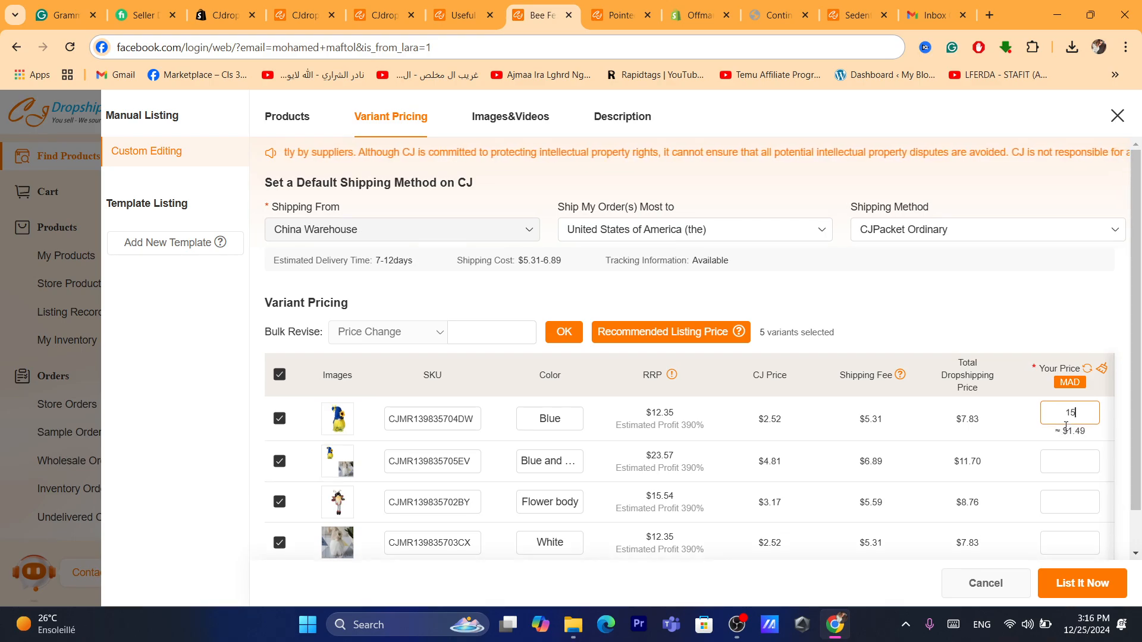
pyautogui.click(1068, 462)
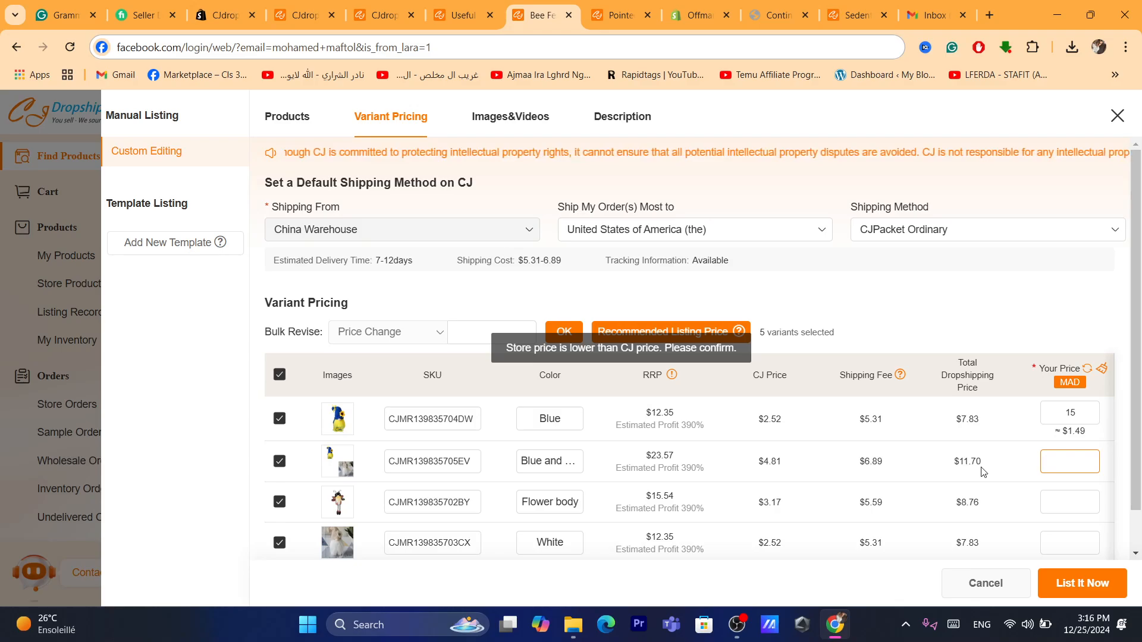
pyautogui.moveTo(953, 467); pyautogui.dragTo(997, 470)
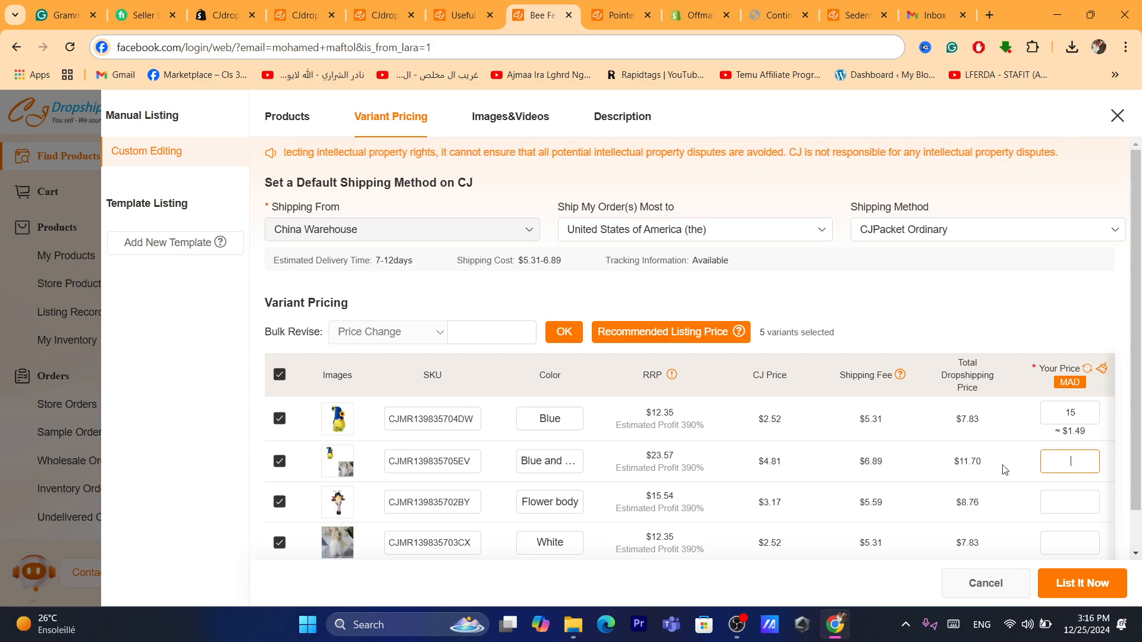
pyautogui.tripleClick(972, 469)
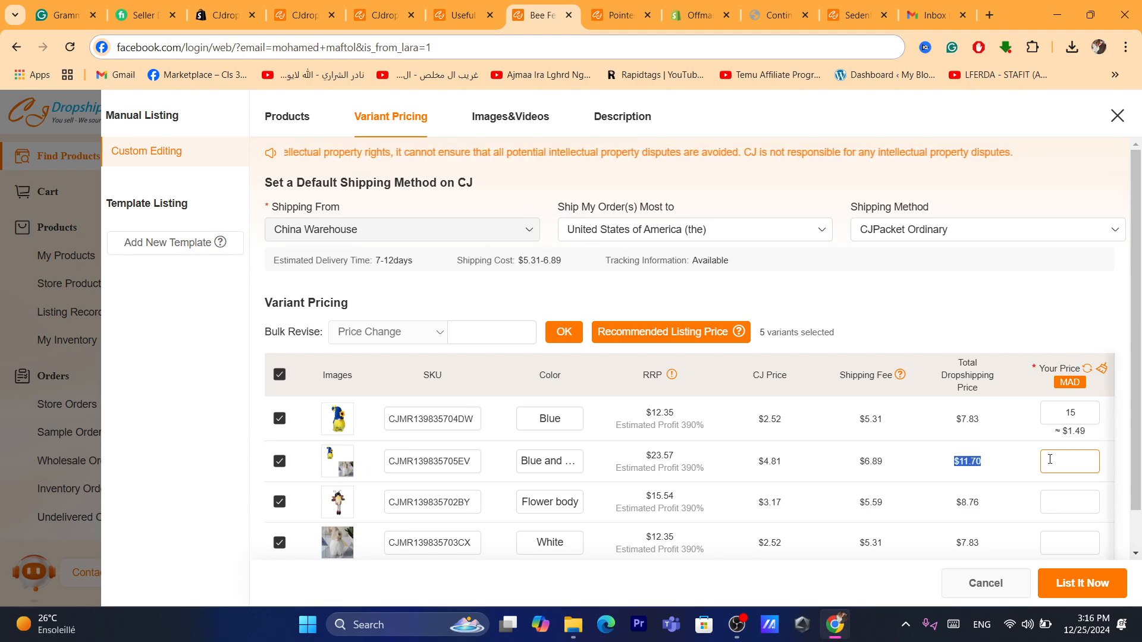
pyautogui.write('19')
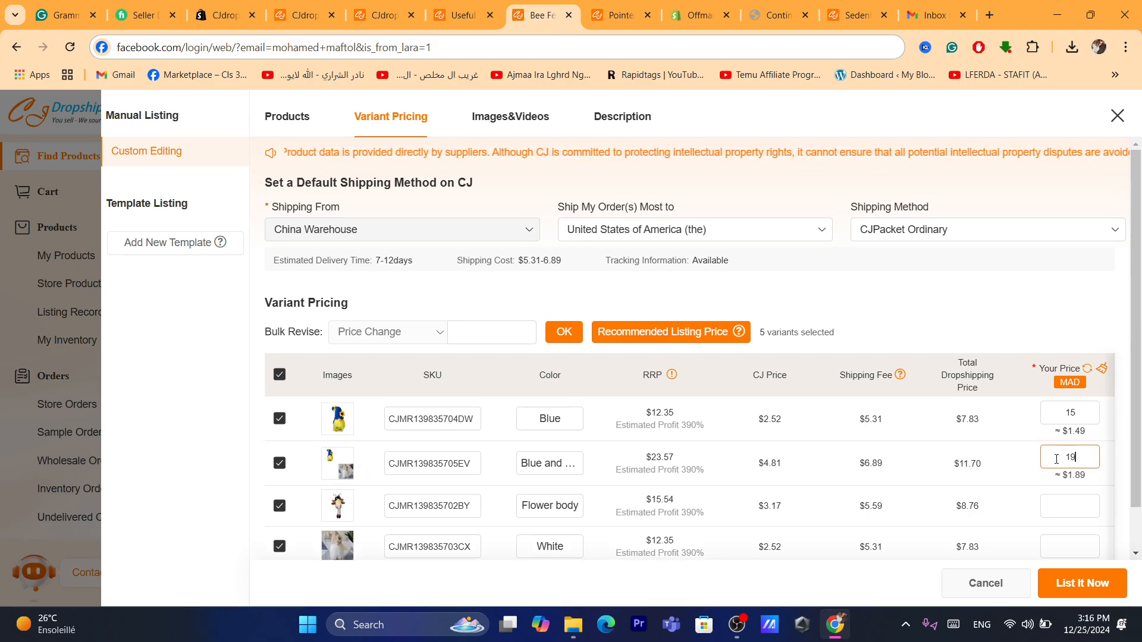
# - Set your price to 15 MAD for the Flower body variant, 16 MAD for White and 15 MAD for Yellow
pyautogui.scroll(-1, 1029, 480)
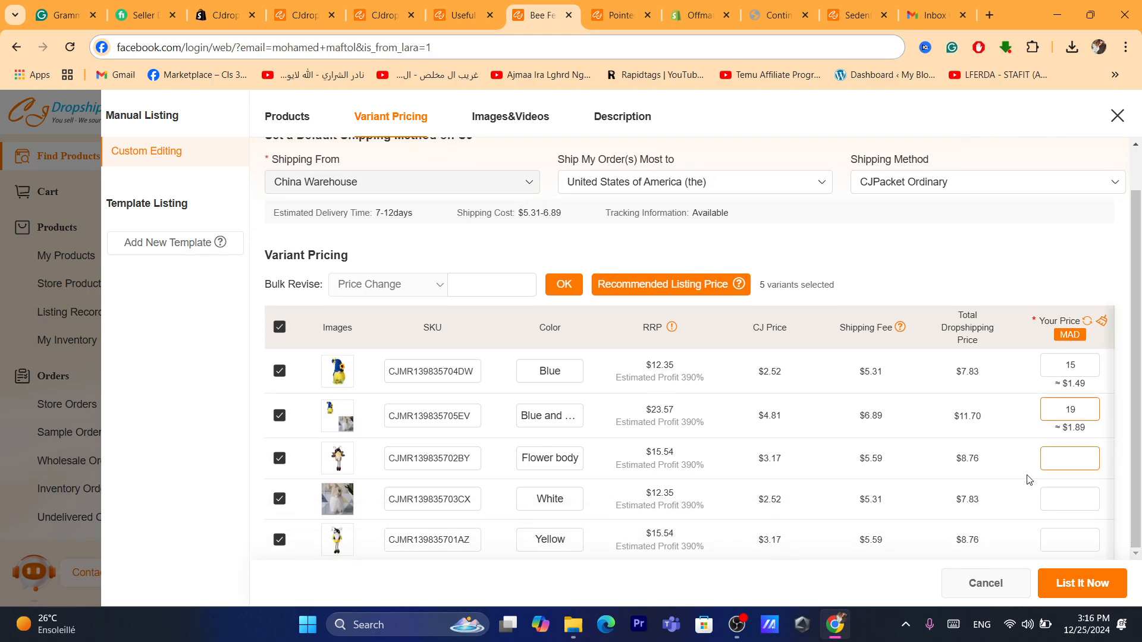
pyautogui.click(1050, 464)
pyautogui.write('15')
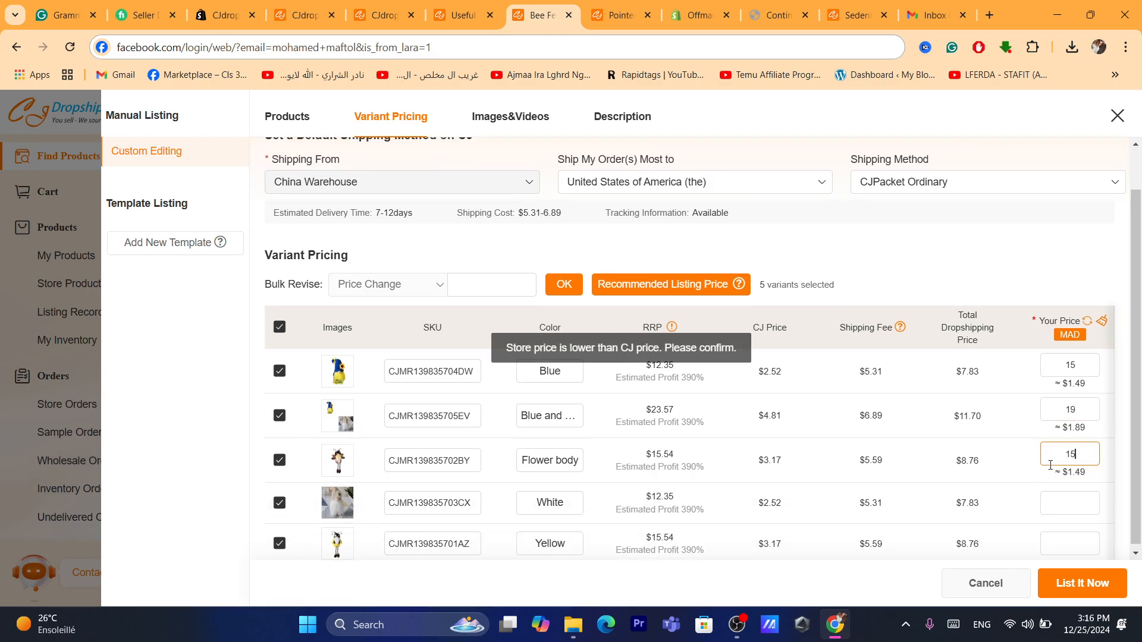
pyautogui.click(1054, 498)
pyautogui.write('16')
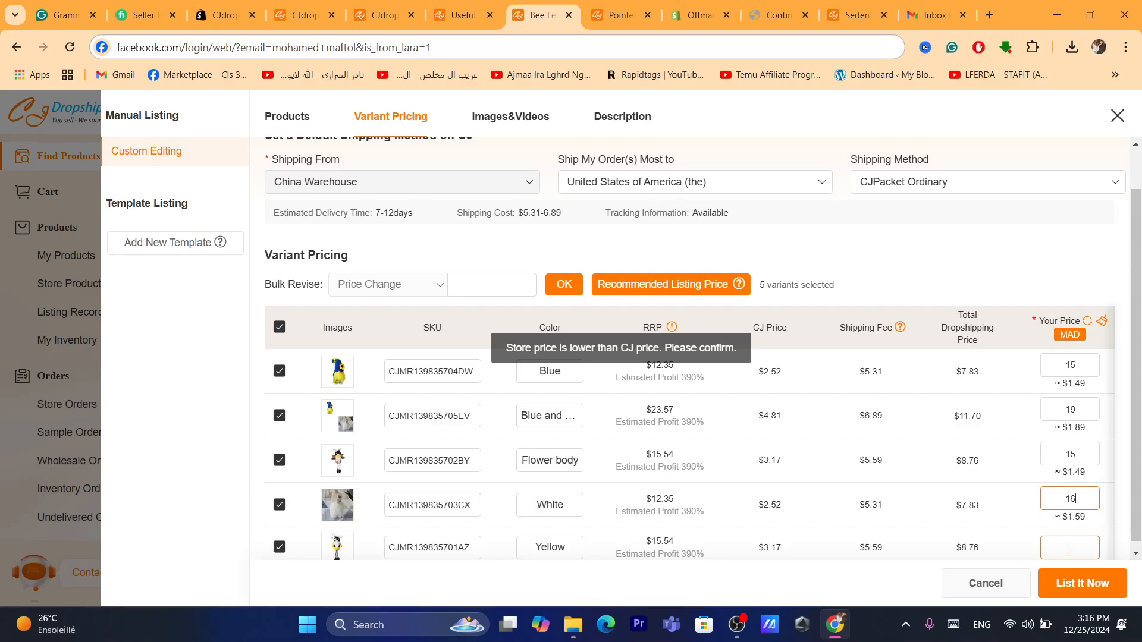
pyautogui.click(1066, 550)
pyautogui.write('15')
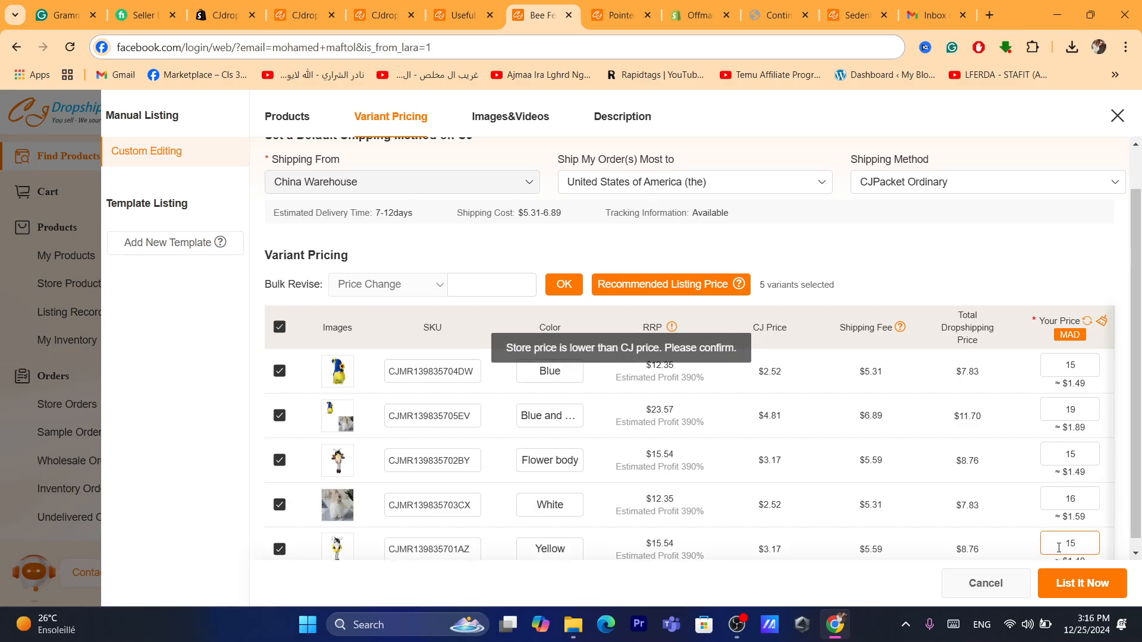
pyautogui.scroll(-1, 1062, 544)
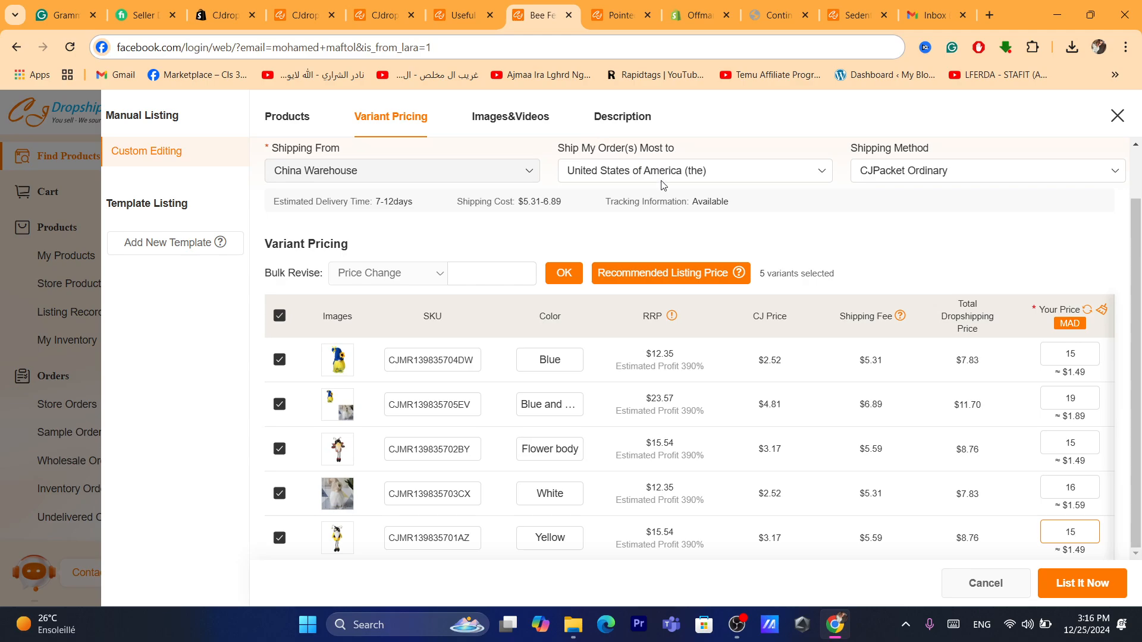
pyautogui.click(635, 172)
pyautogui.click(636, 173)
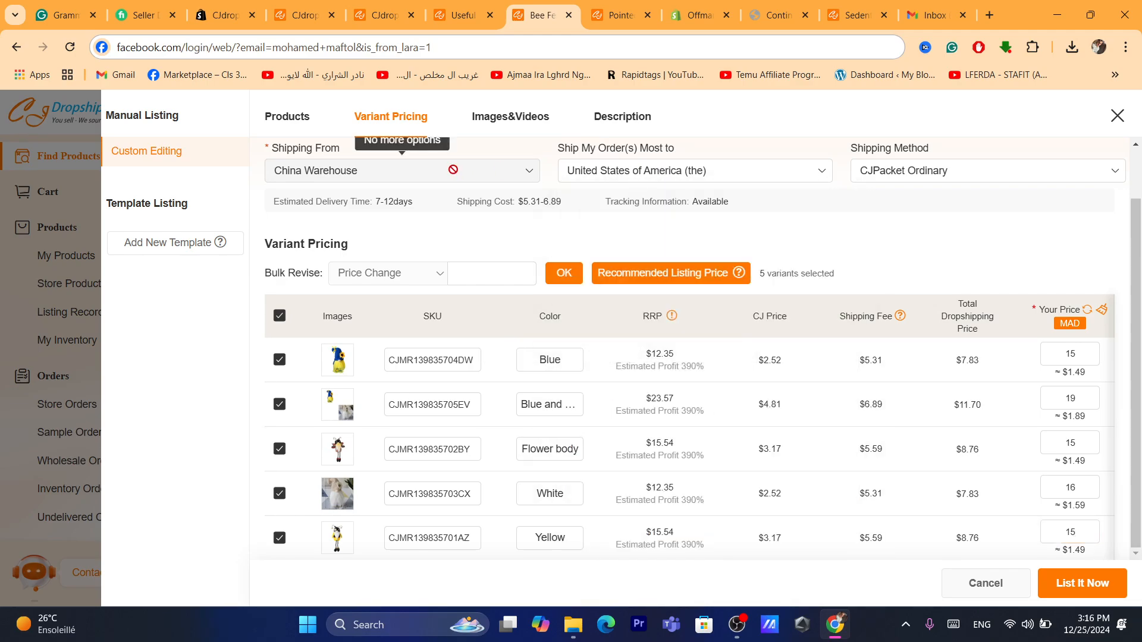
pyautogui.click(500, 47)
pyautogui.write('f')
pyautogui.click(376, 237)
# - Choose CJPacket Ordinary as the default shipping method and look through the other shipping methods offered
pyautogui.click(875, 174)
pyautogui.click(875, 174)
pyautogui.click(901, 178)
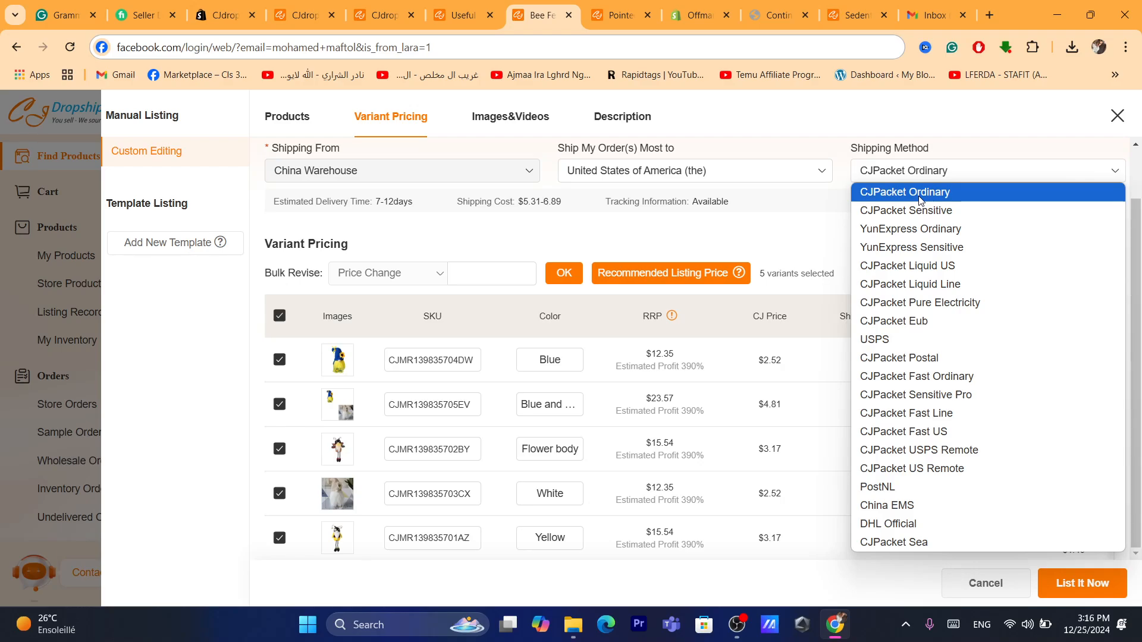
pyautogui.click(921, 196)
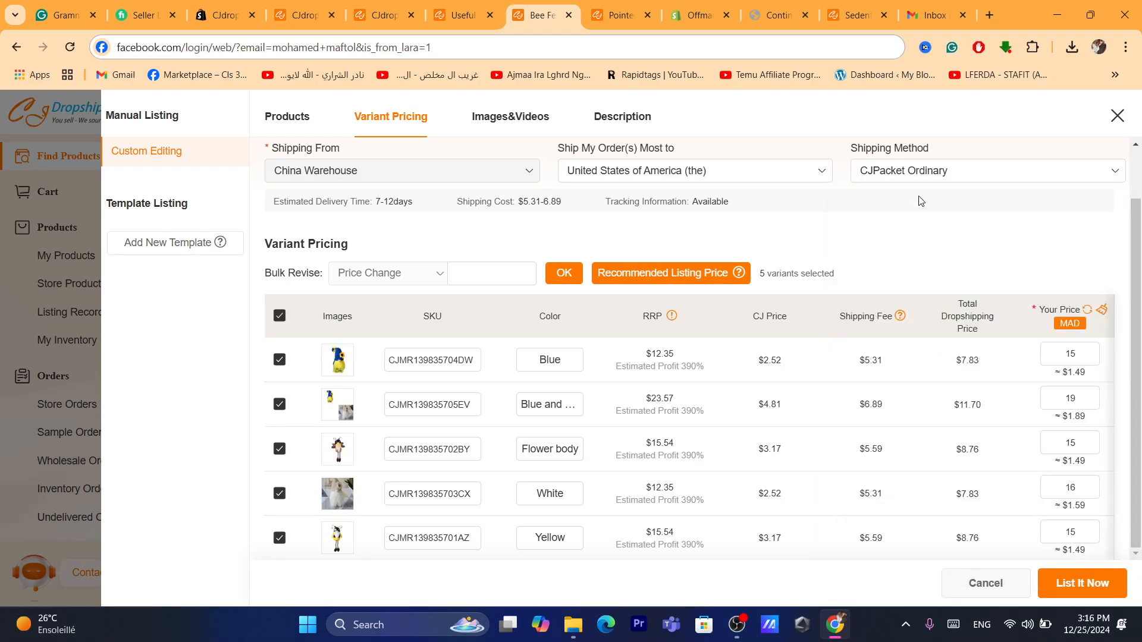
pyautogui.click(920, 174)
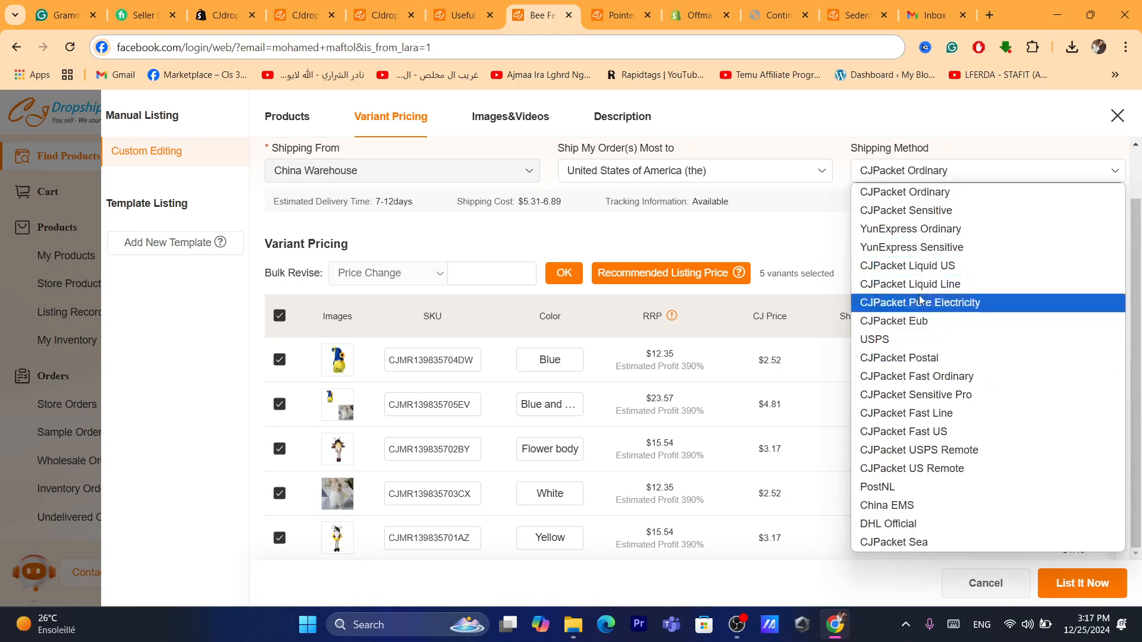
pyautogui.click(787, 223)
# - Review the listing's images and open its product description
pyautogui.moveTo(1135, 290); pyautogui.dragTo(1135, 236)
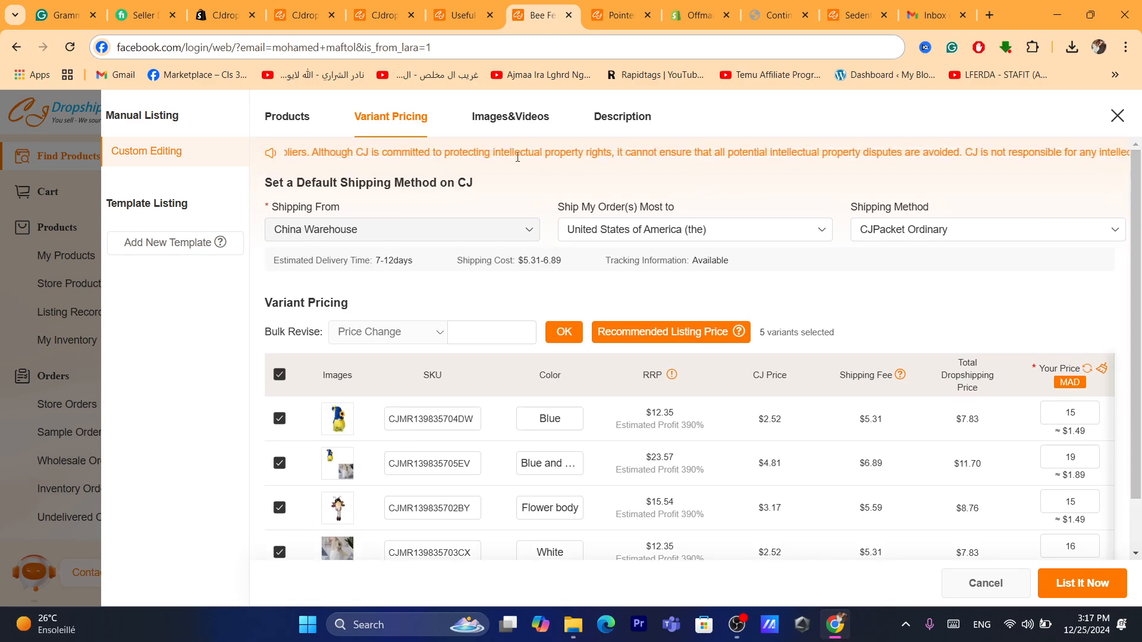
pyautogui.click(517, 122)
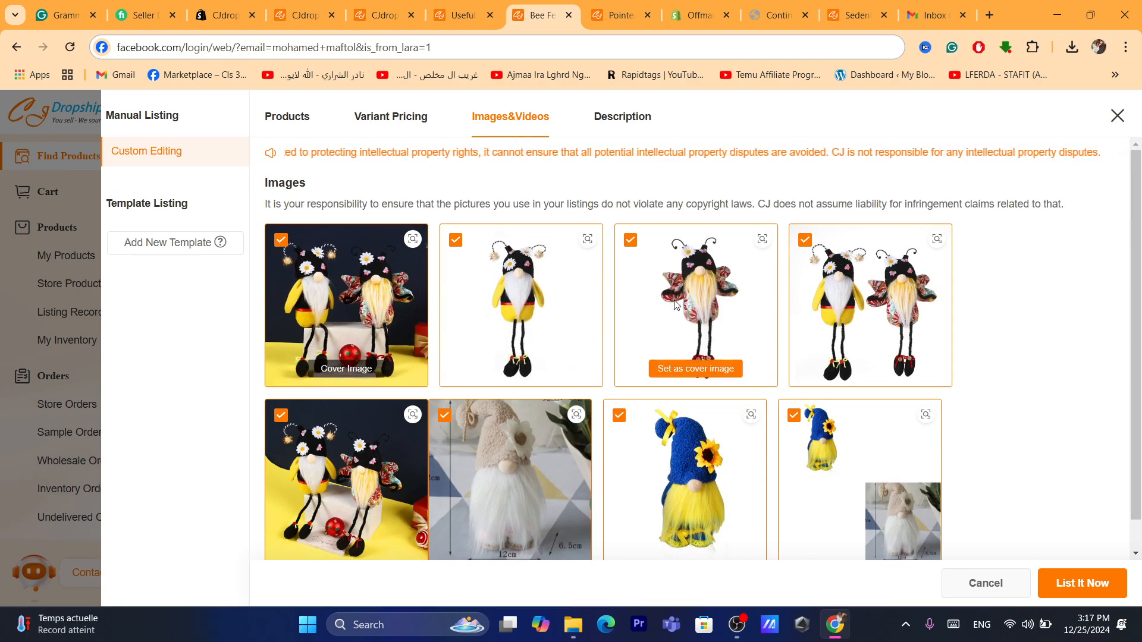
pyautogui.click(622, 114)
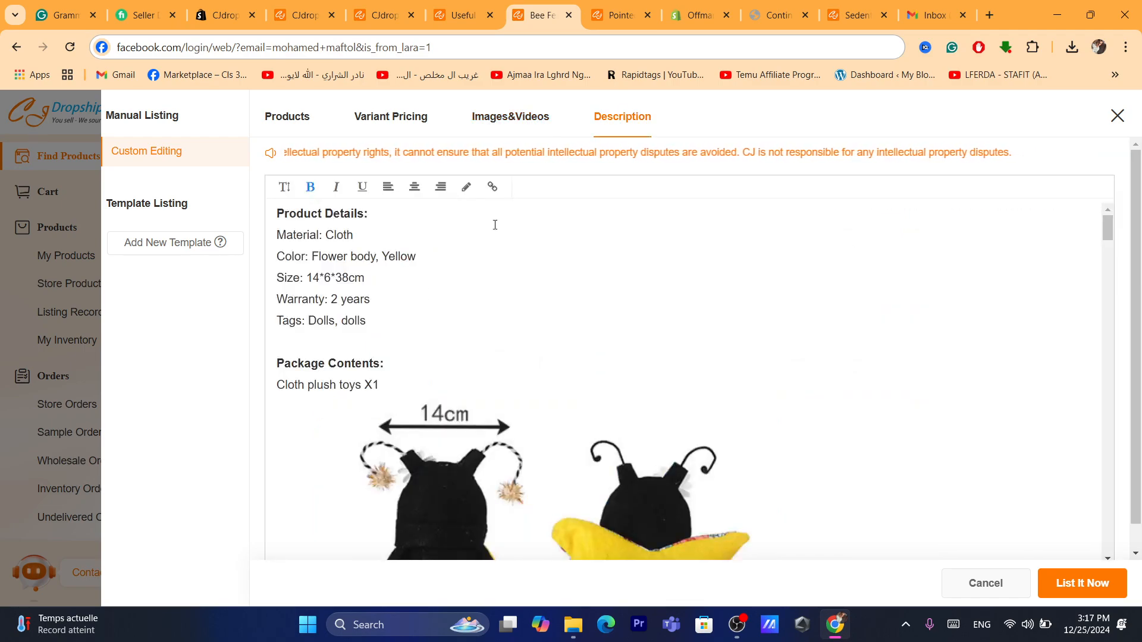
# - Submit the Bee Festival faceless doll listing to the connected Shopify store
pyautogui.click(1073, 576)
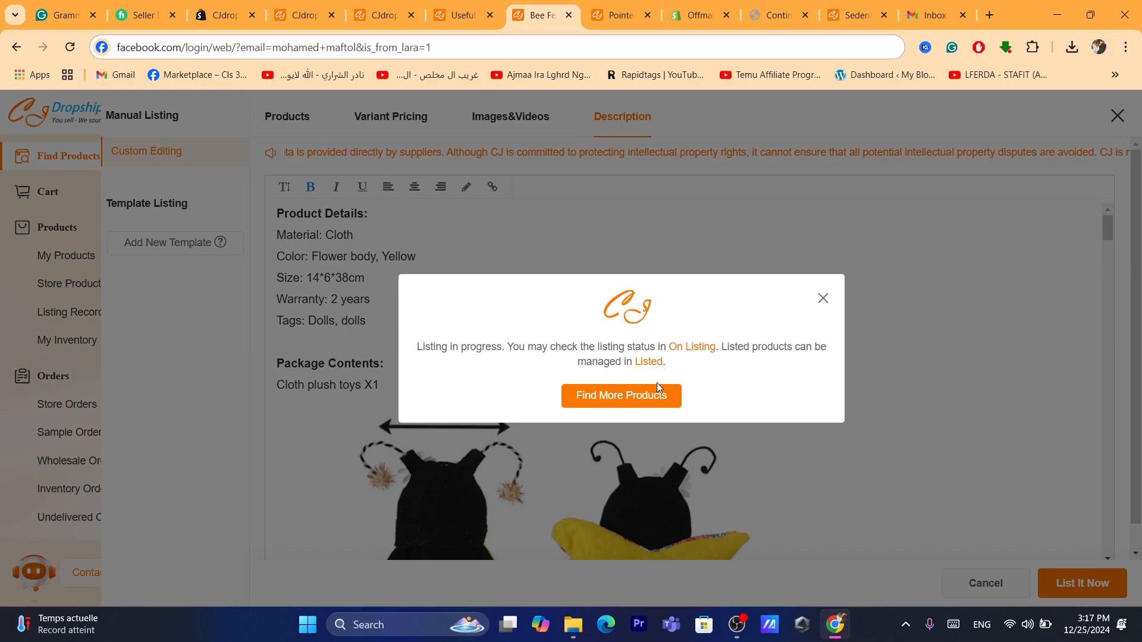
pyautogui.tripleClick(615, 363)
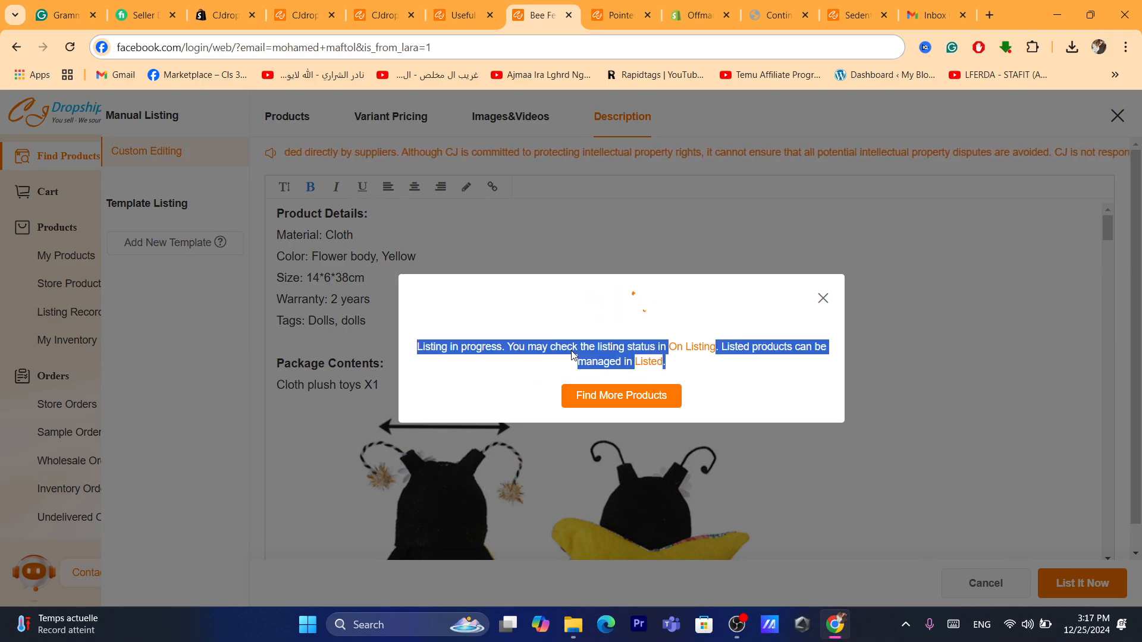
pyautogui.click(549, 45)
pyautogui.write('f')
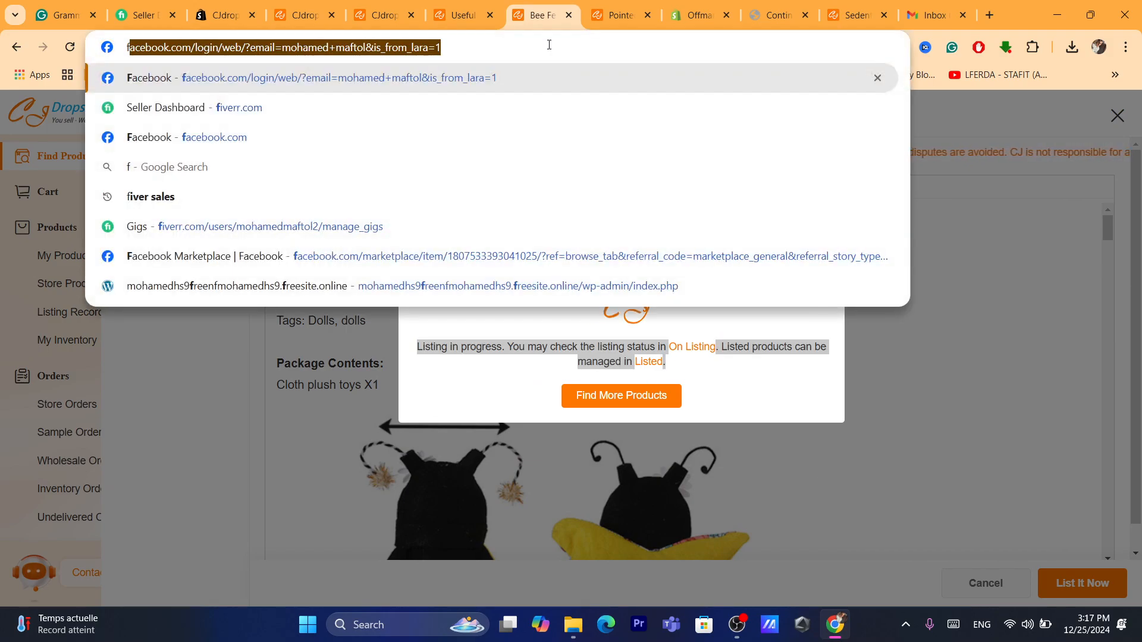
pyautogui.click(558, 346)
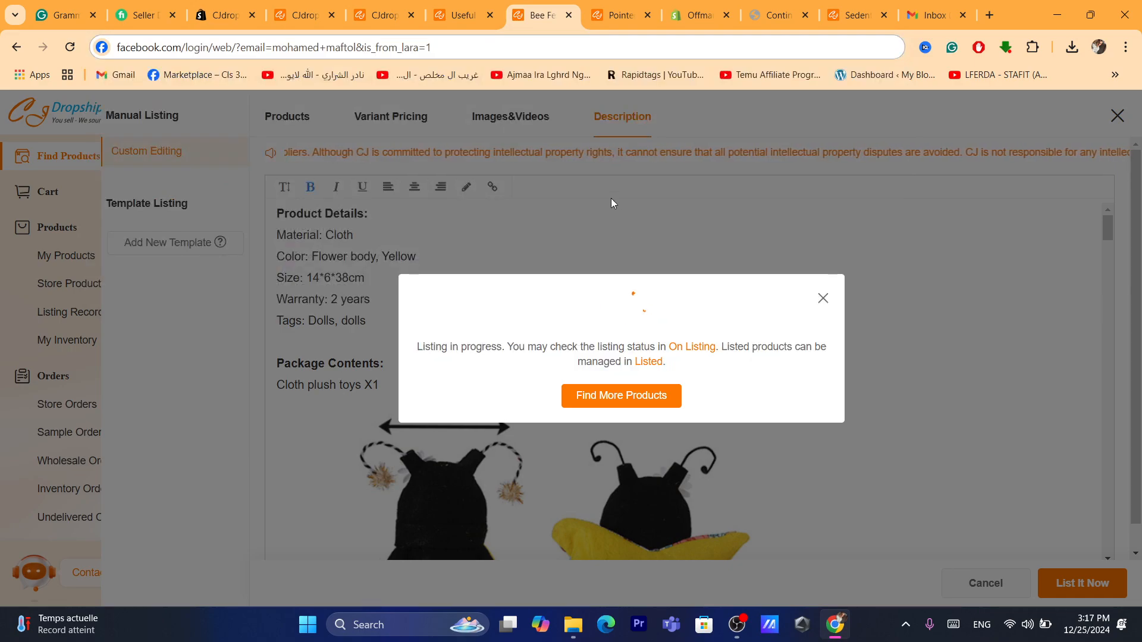
# - Switch to the Shopify admin, open its product list and preview the Bee Festival Flower Butterfly Long Legs Faceless Doll on the online store
pyautogui.click(691, 5)
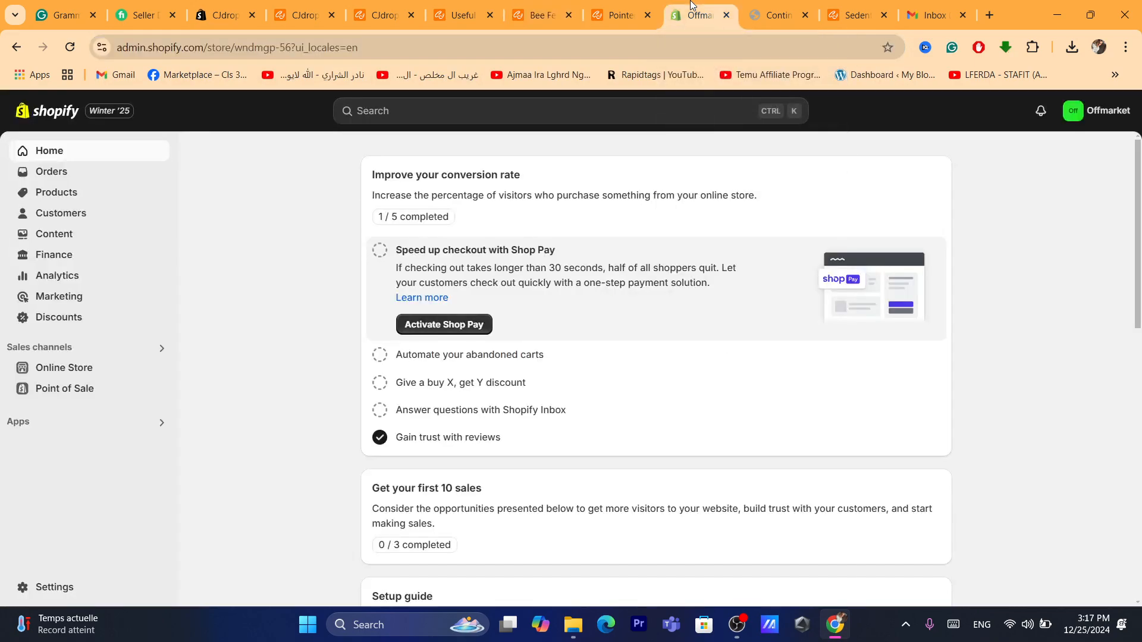
pyautogui.click(59, 194)
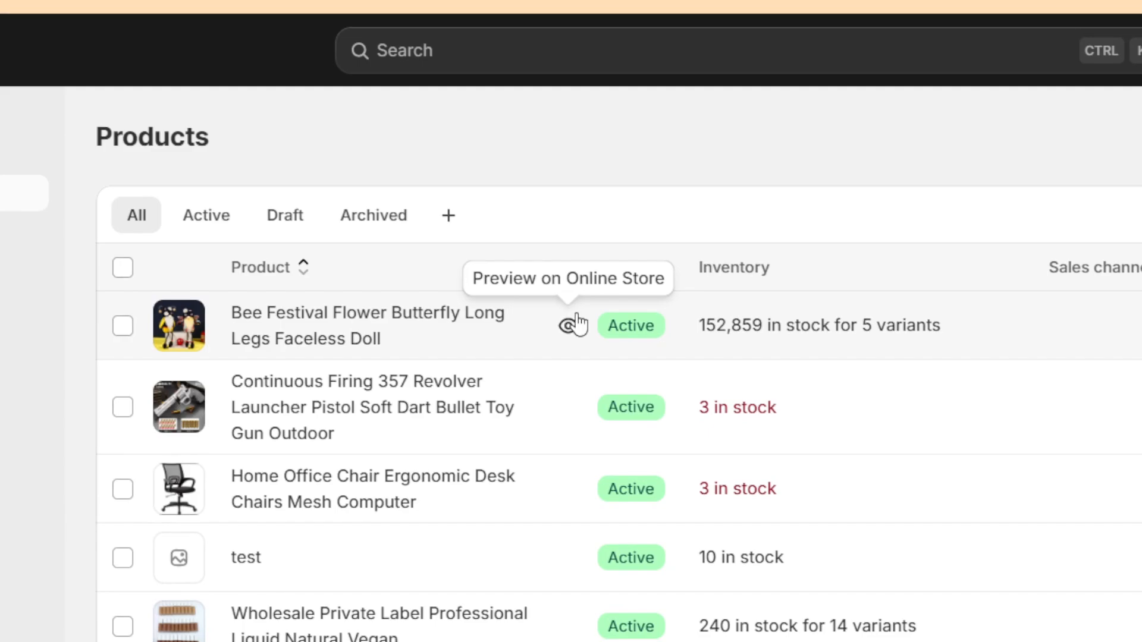
pyautogui.click(568, 328)
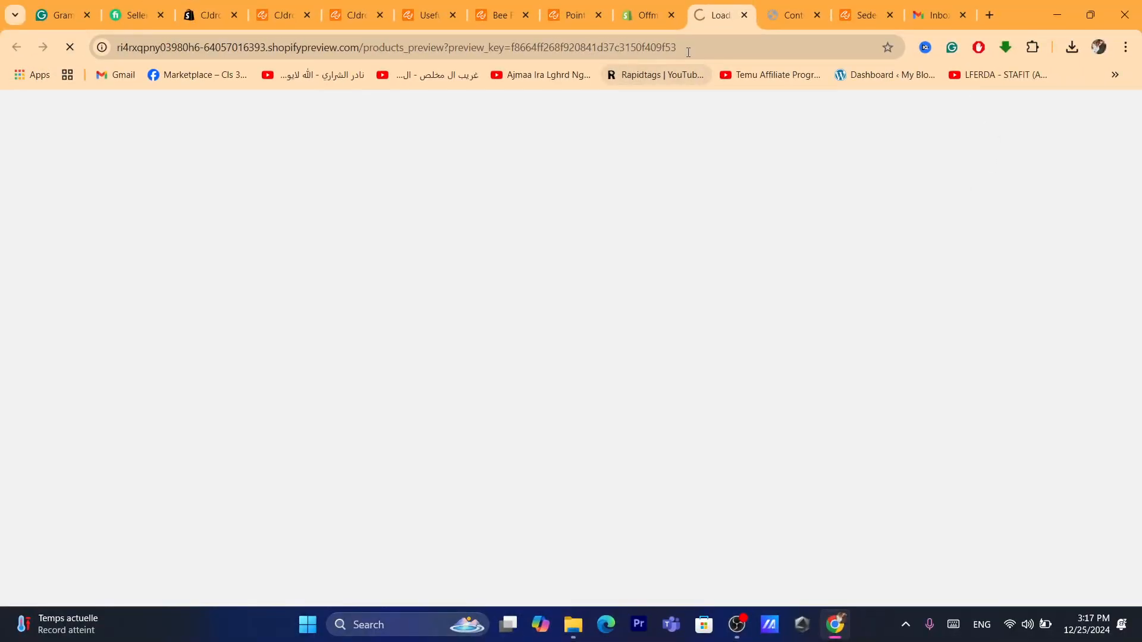
pyautogui.click(689, 48)
pyautogui.write('d')
pyautogui.click(758, 375)
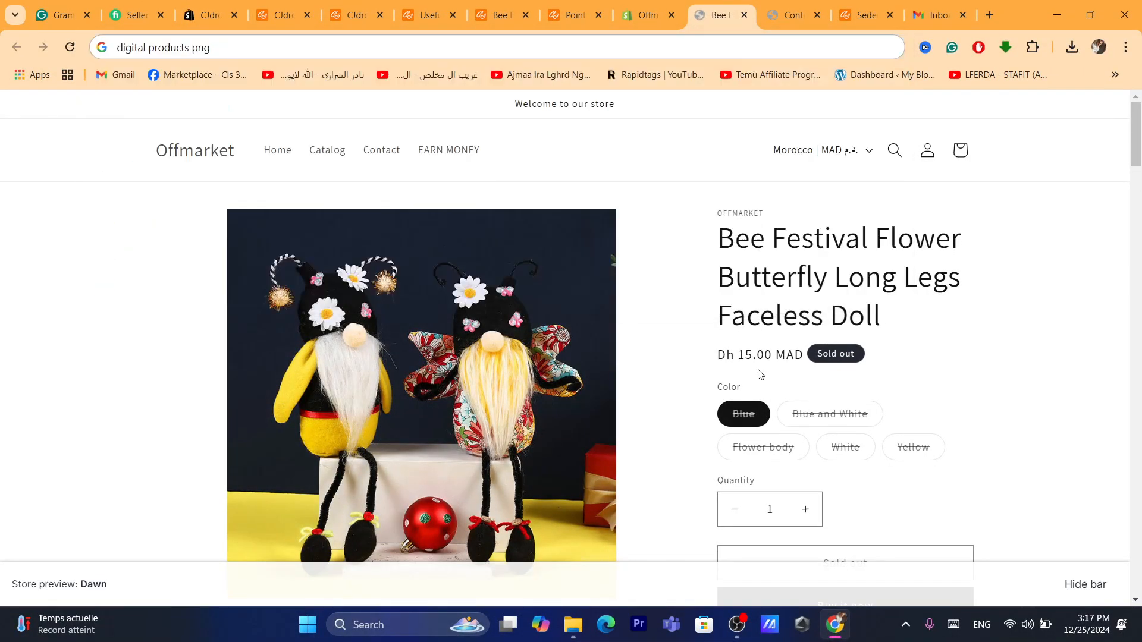
# - View the doll's main product image enlarged, close it and look over the store preview page
pyautogui.click(510, 376)
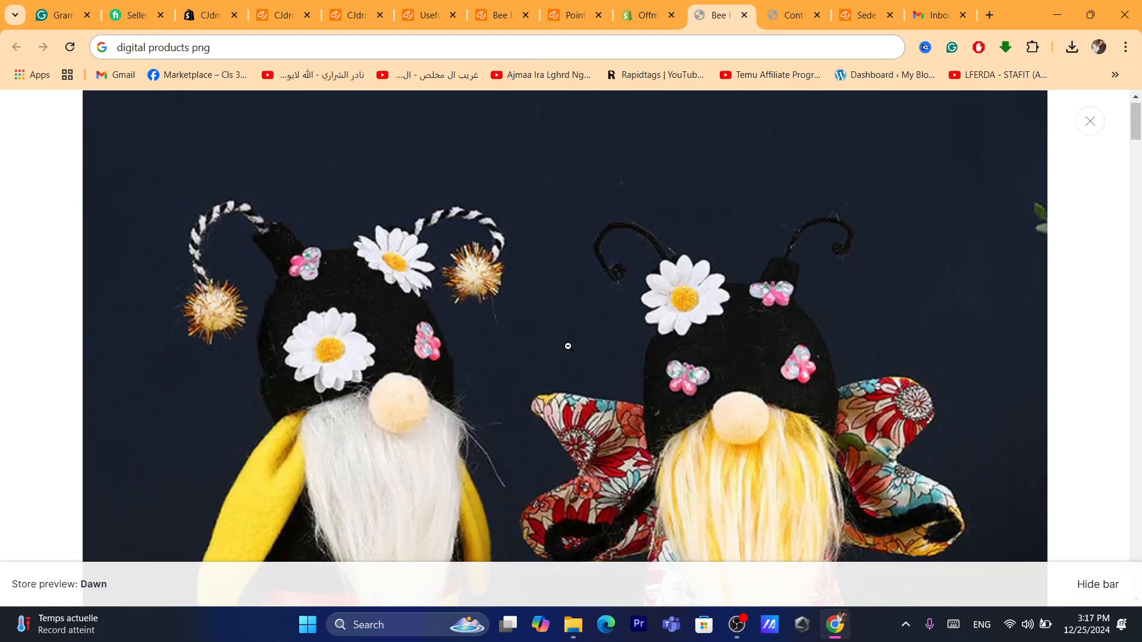
pyautogui.click(1091, 122)
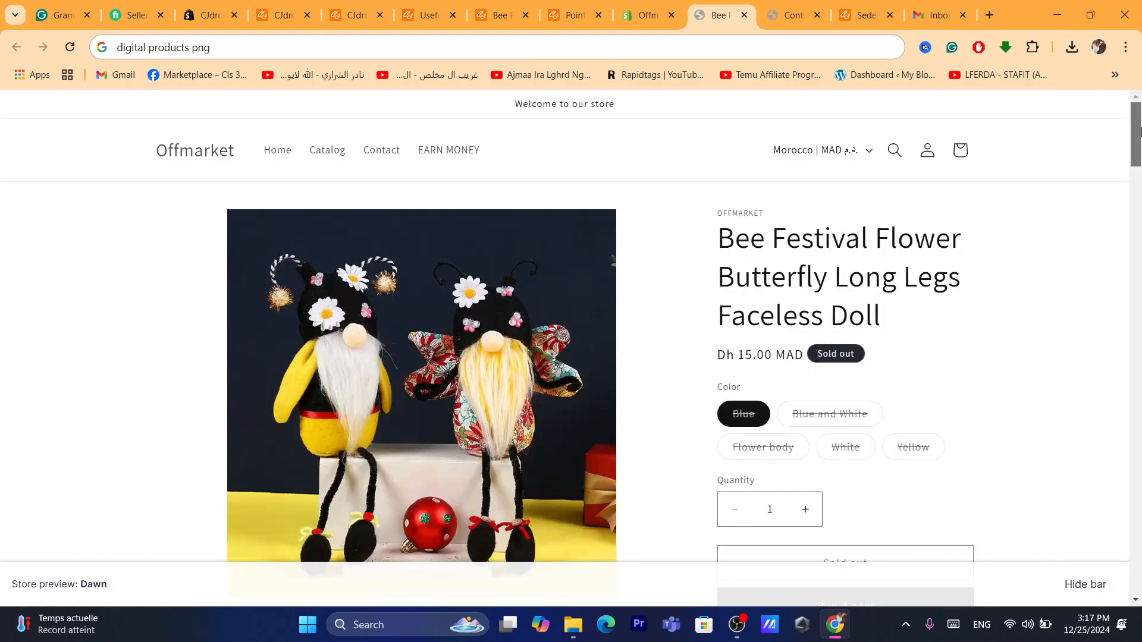
pyautogui.scroll(-1, 943, 222)
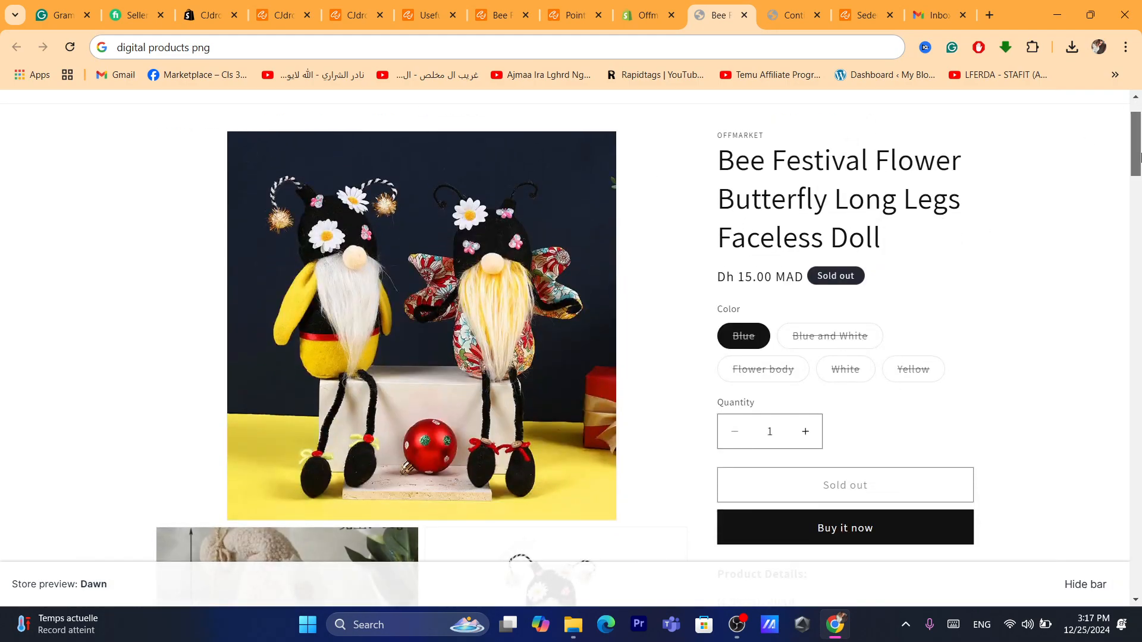
pyautogui.moveTo(1137, 167); pyautogui.dragTo(1127, 117)
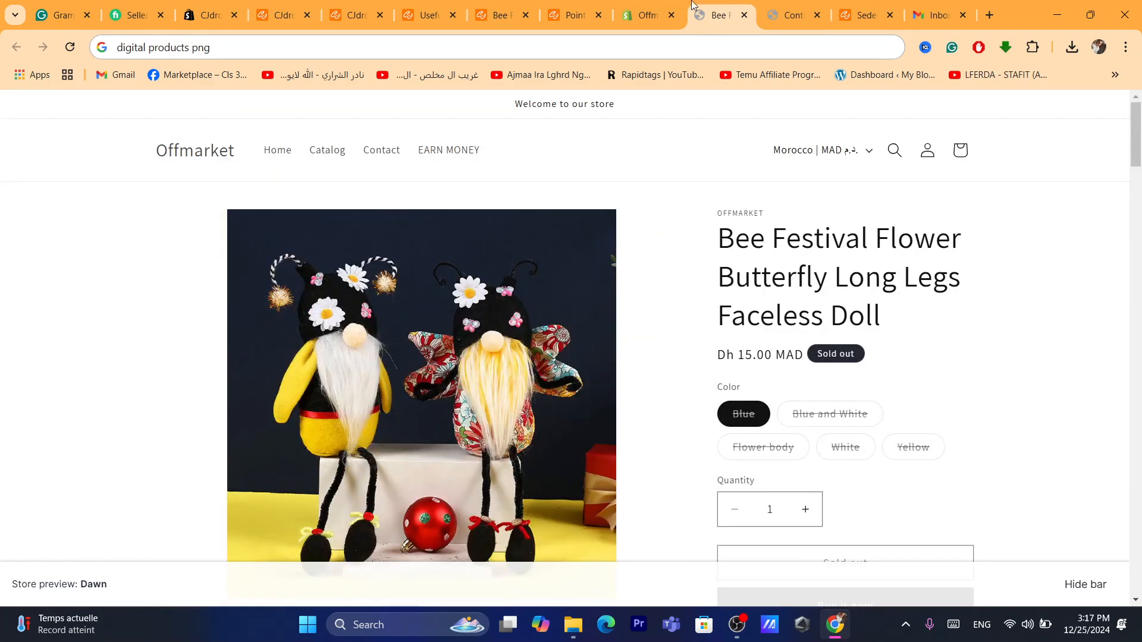
# - Return to CJdropshipping, open the list of authorized Shopify stores and dismiss the assistant's greeting
pyautogui.click(655, 15)
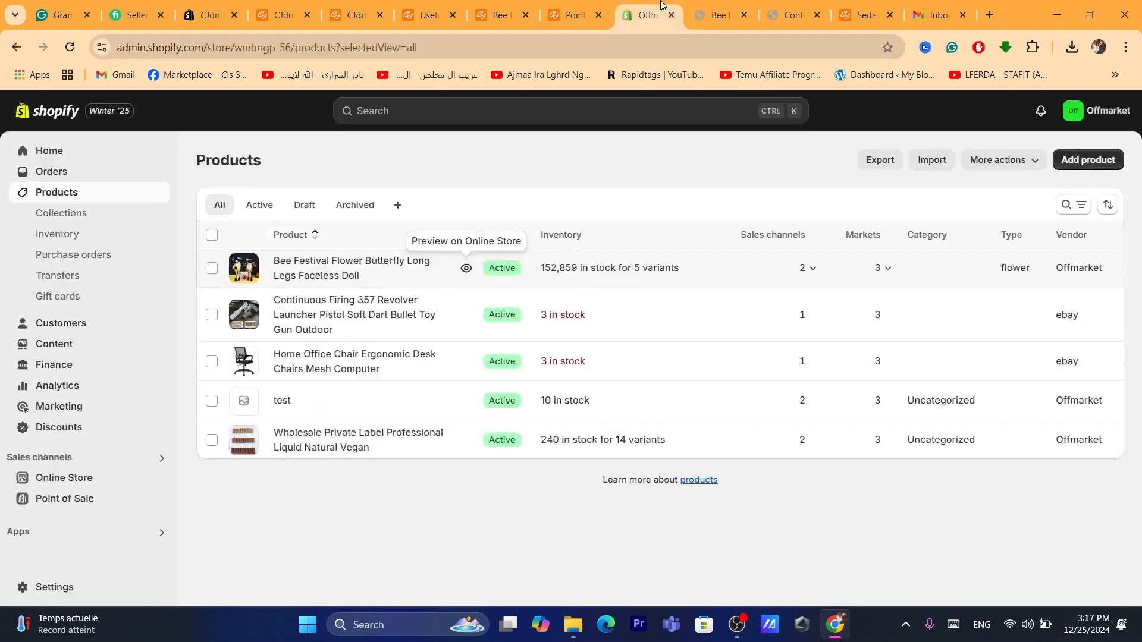
pyautogui.click(554, 6)
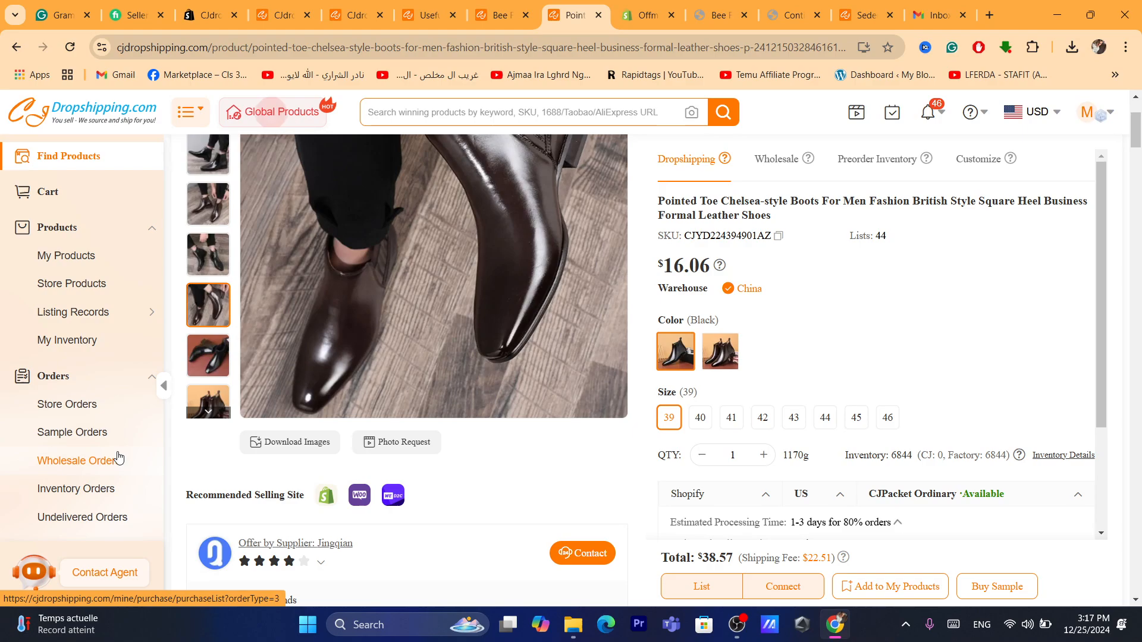
pyautogui.click(161, 386)
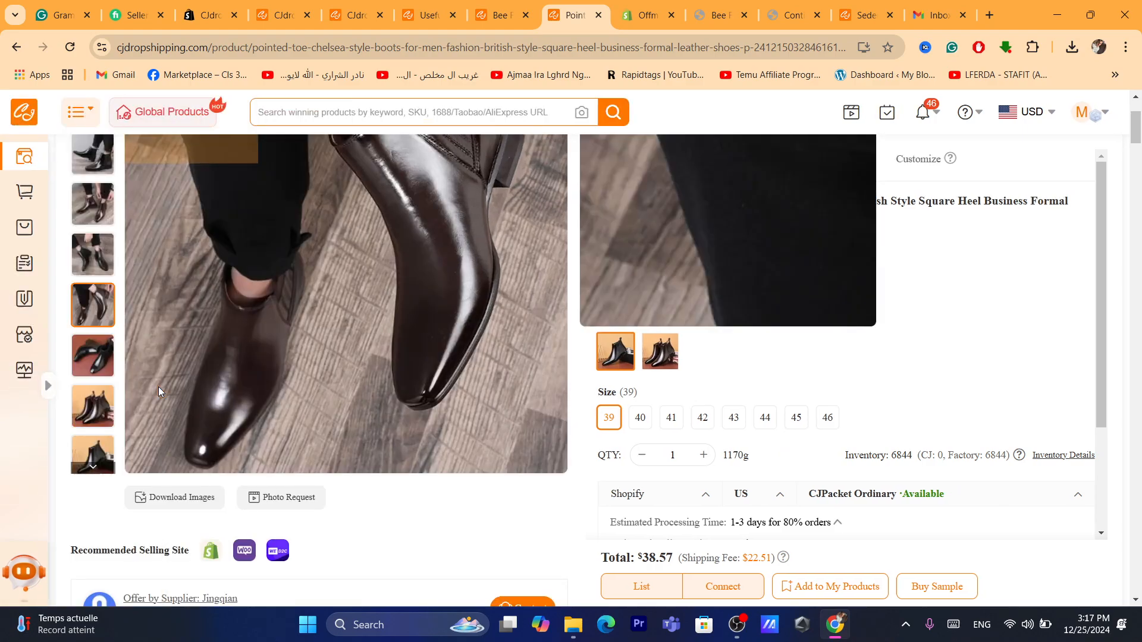
pyautogui.moveTo(24, 335)
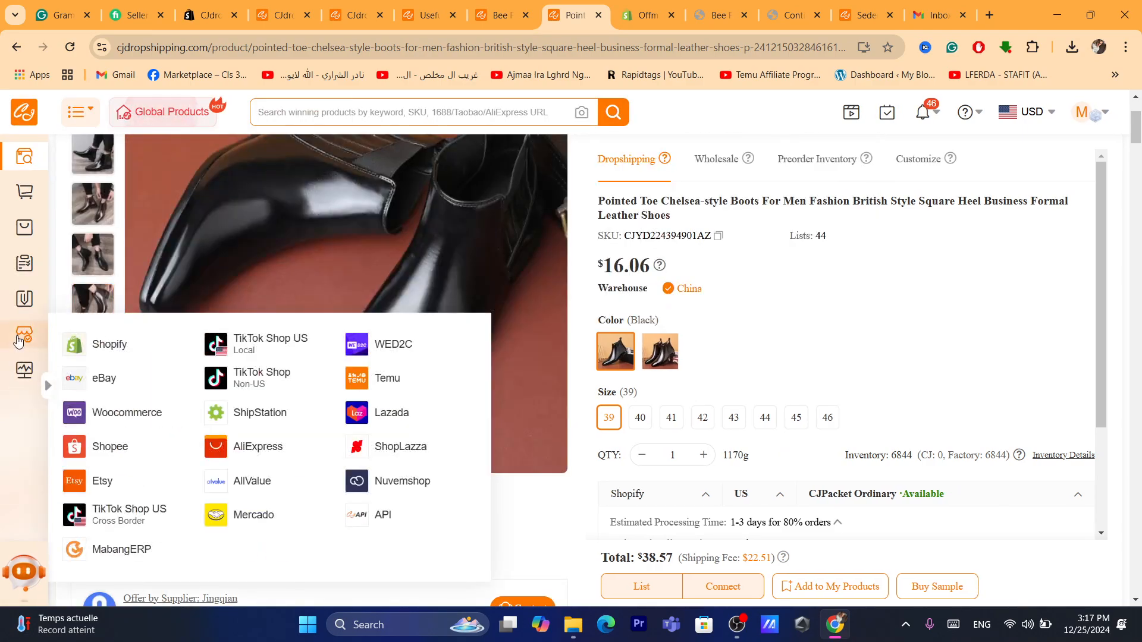
pyautogui.click(91, 345)
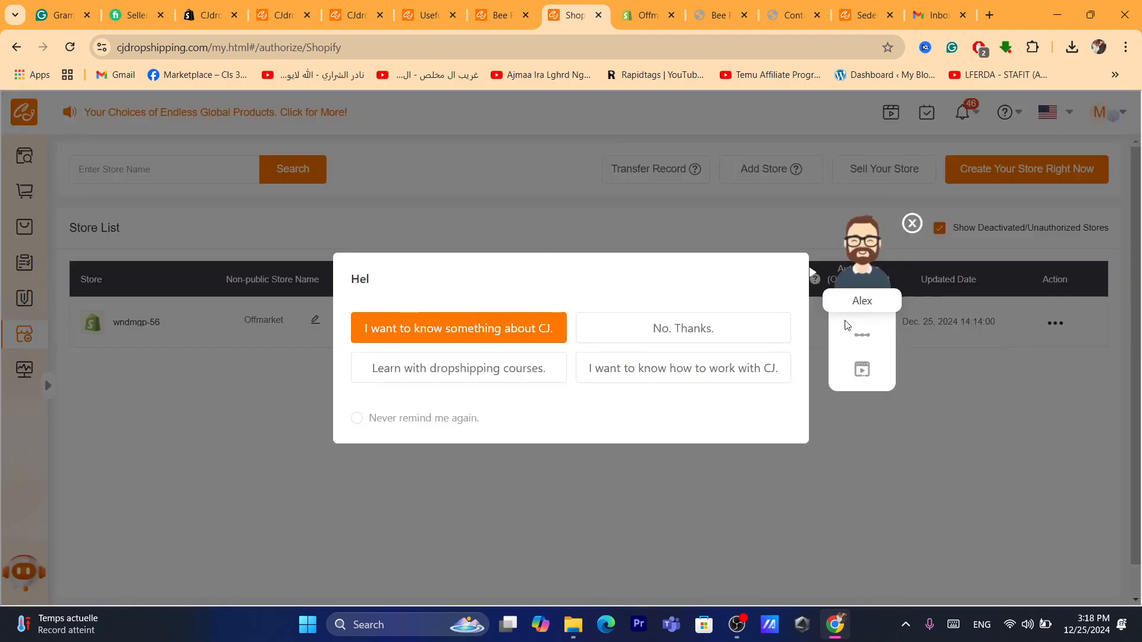
pyautogui.click(919, 220)
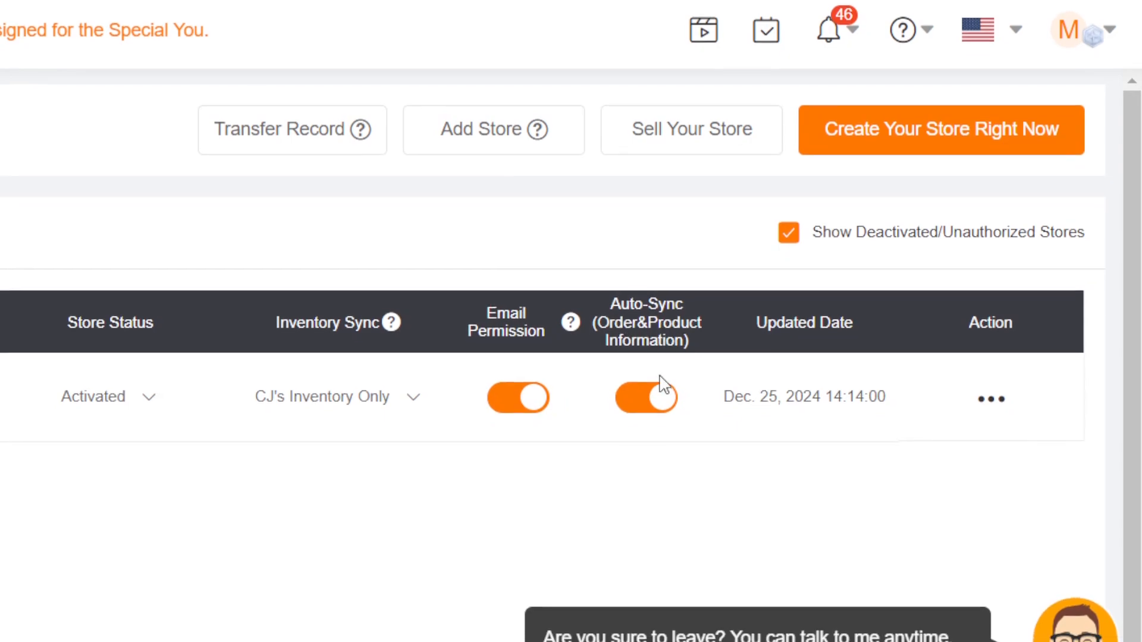
# - Switch Auto-Sync off and back on for the Offmarket store, and do the same with Email Permission
pyautogui.click(655, 398)
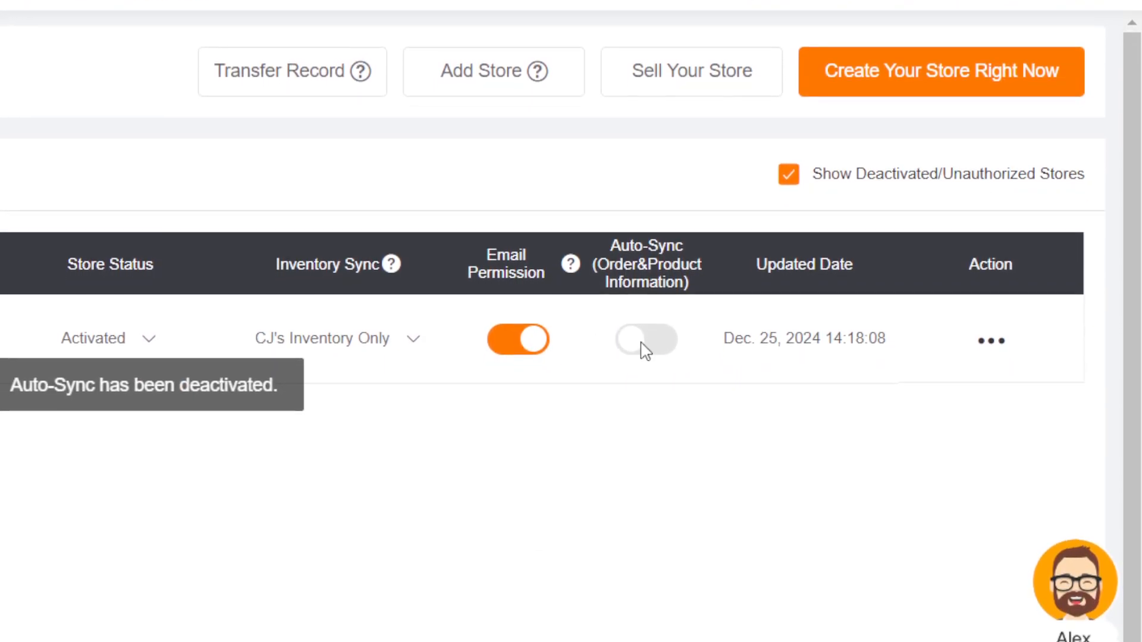
pyautogui.click(645, 349)
pyautogui.moveTo(488, 256); pyautogui.dragTo(547, 326)
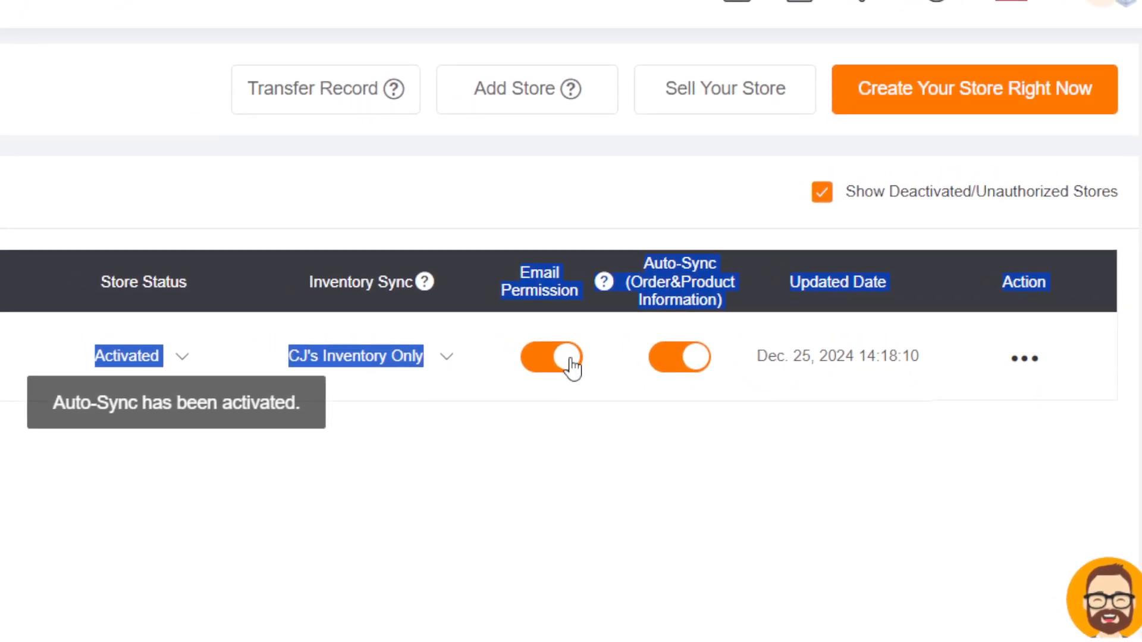
pyautogui.click(573, 372)
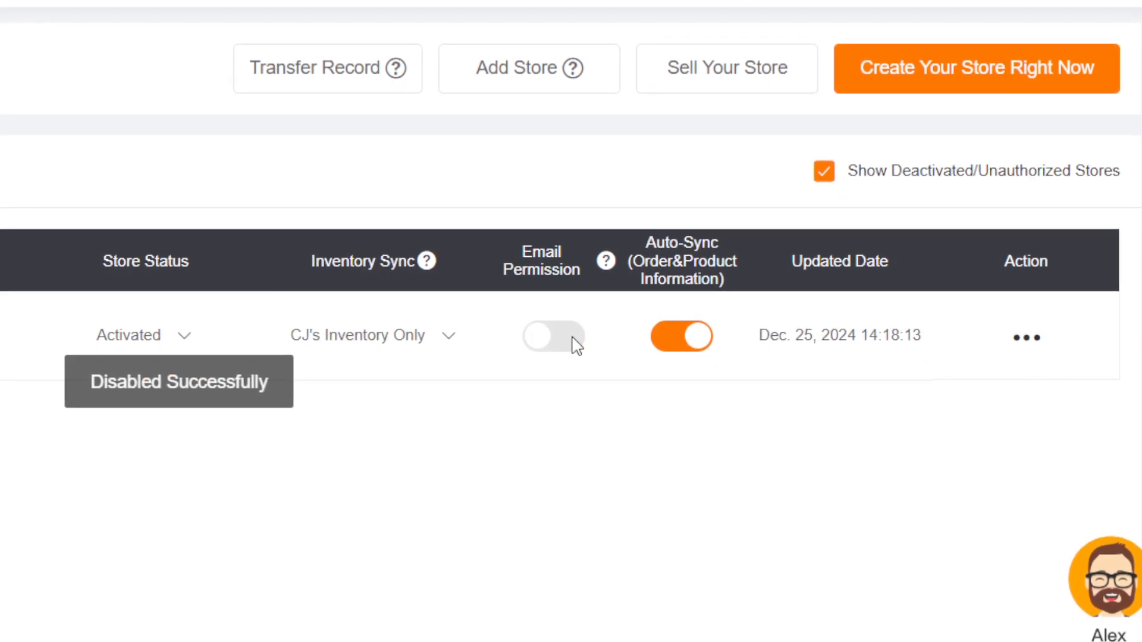
pyautogui.click(538, 338)
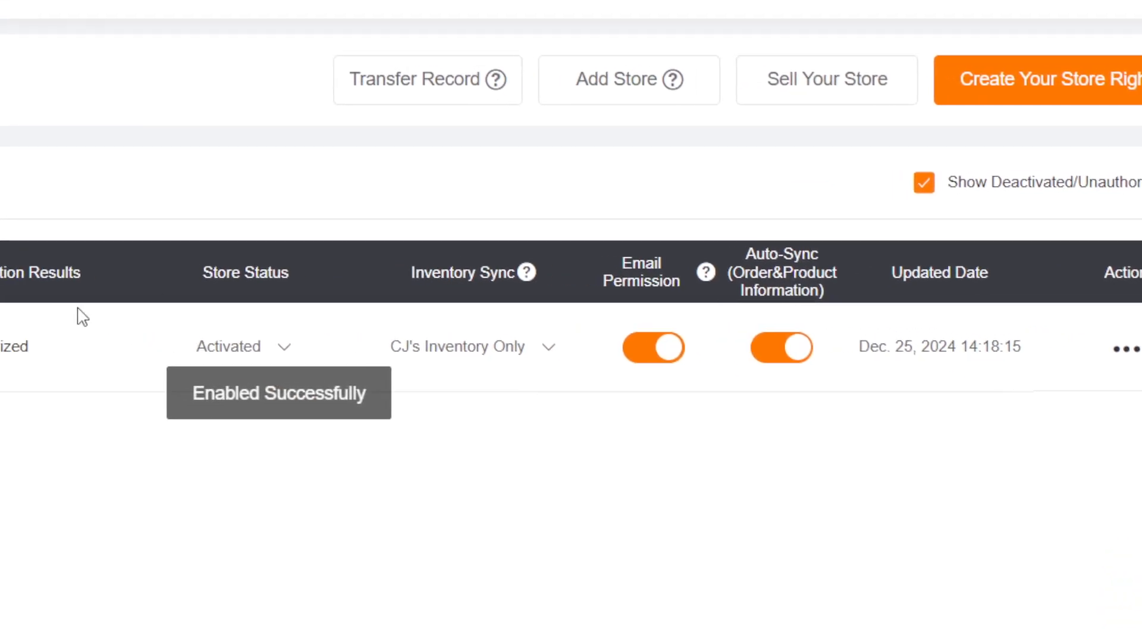
# - View the store status options for the Offmarket store and close them without choosing one
pyautogui.click(232, 347)
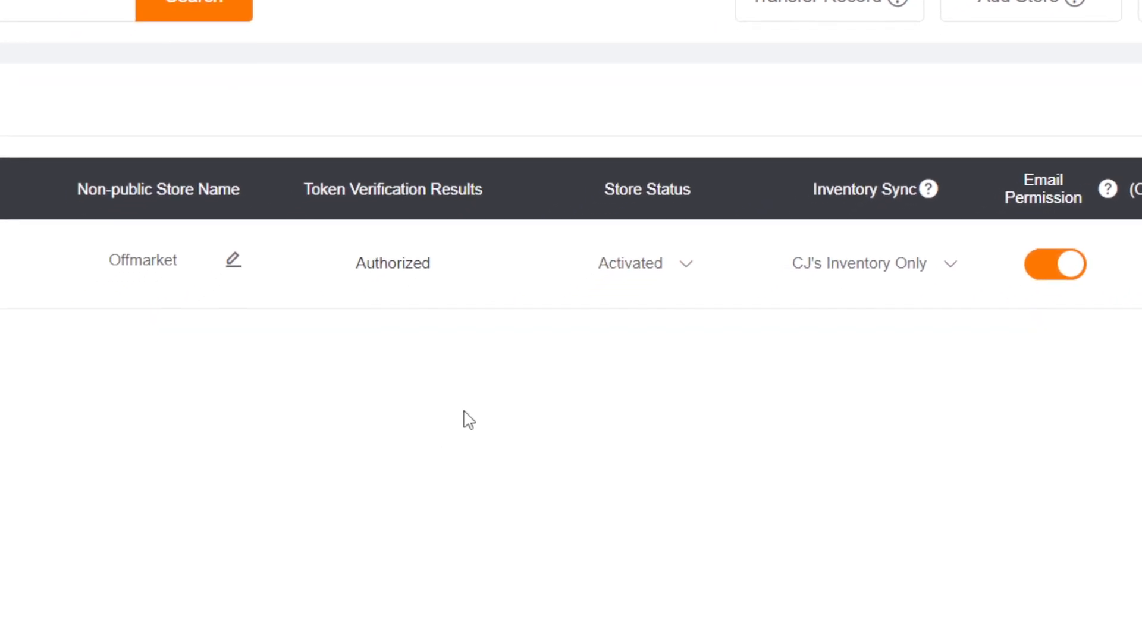
pyautogui.write('d')
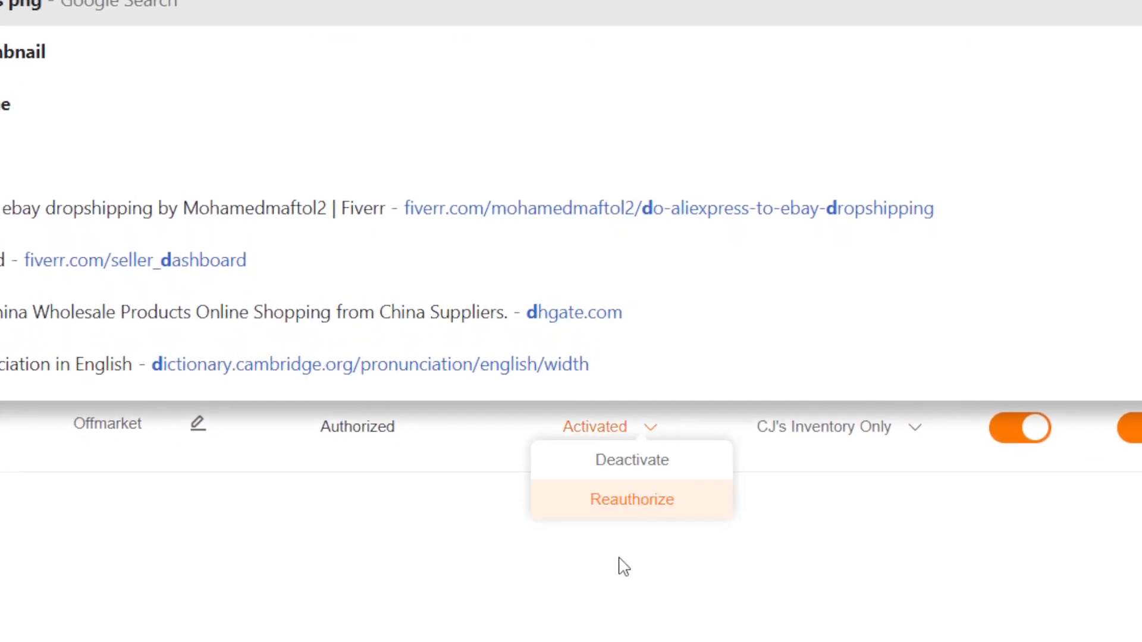
pyautogui.click(630, 562)
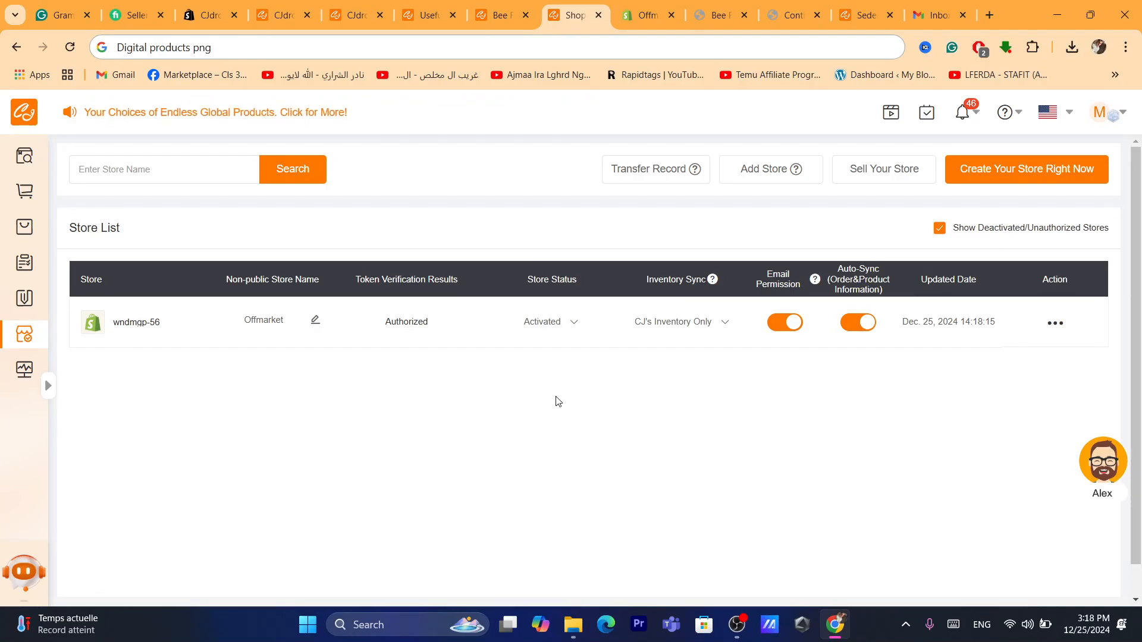